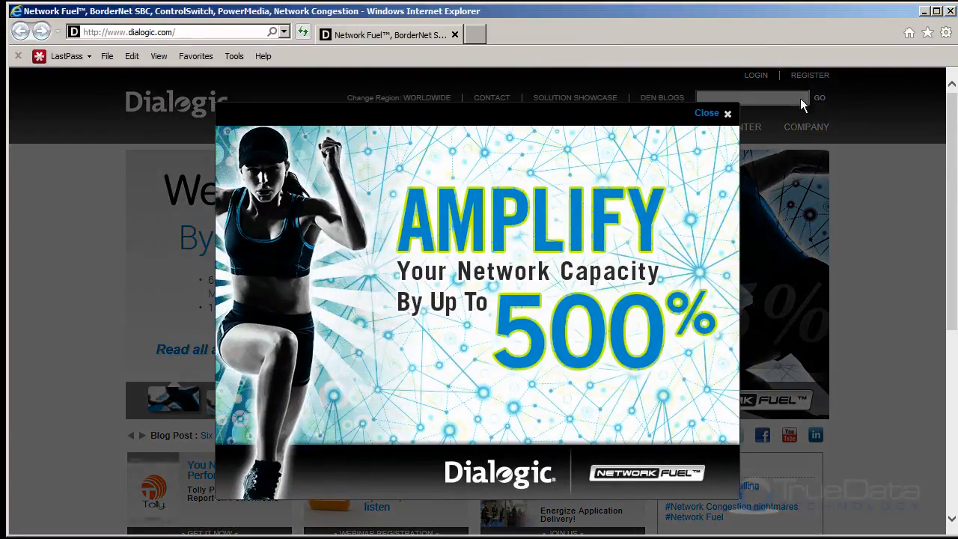
# - Dismiss the promotional overlay on the Dialogic home page and search the site for "HMP Download"
pyautogui.click(727, 114)
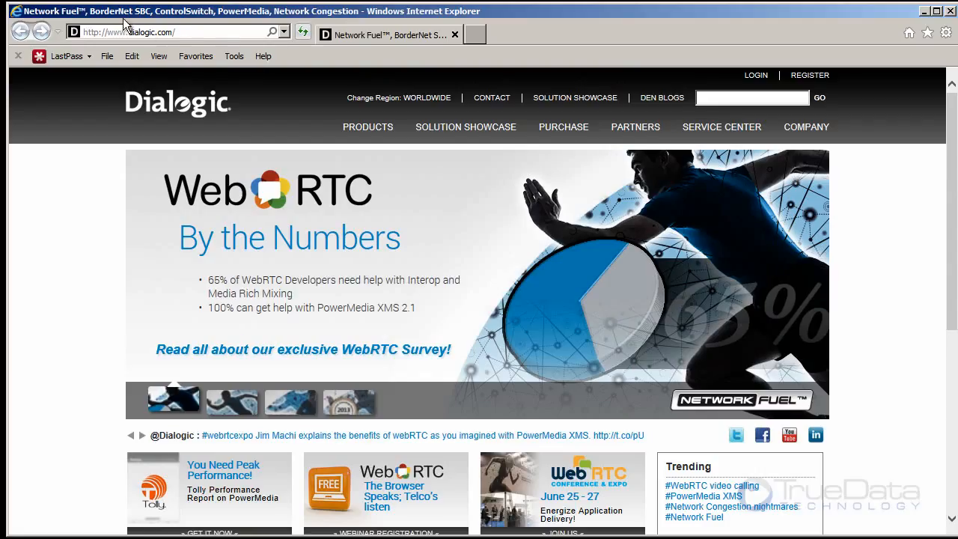
pyautogui.click(198, 31)
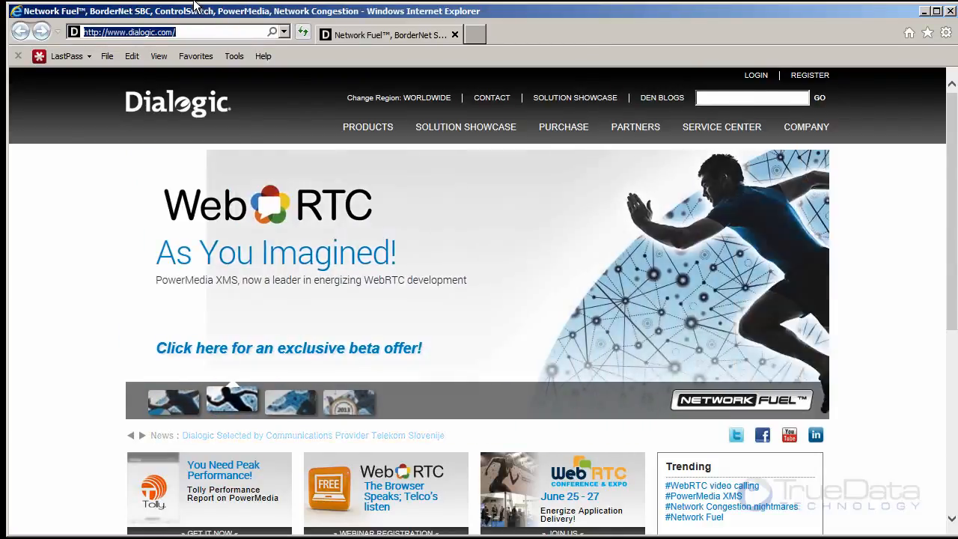
pyautogui.doubleClick(722, 98)
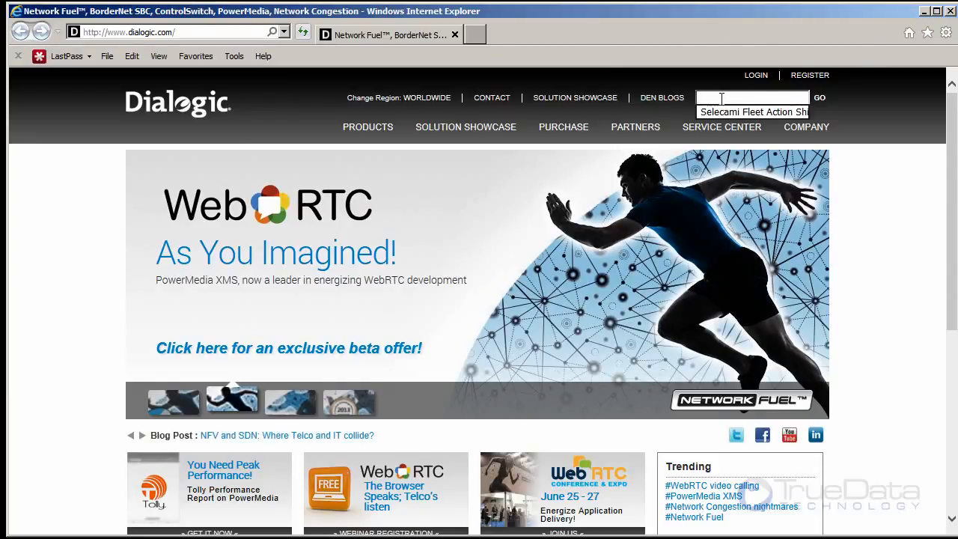
pyautogui.write('HMP Download')
pyautogui.press('Return')
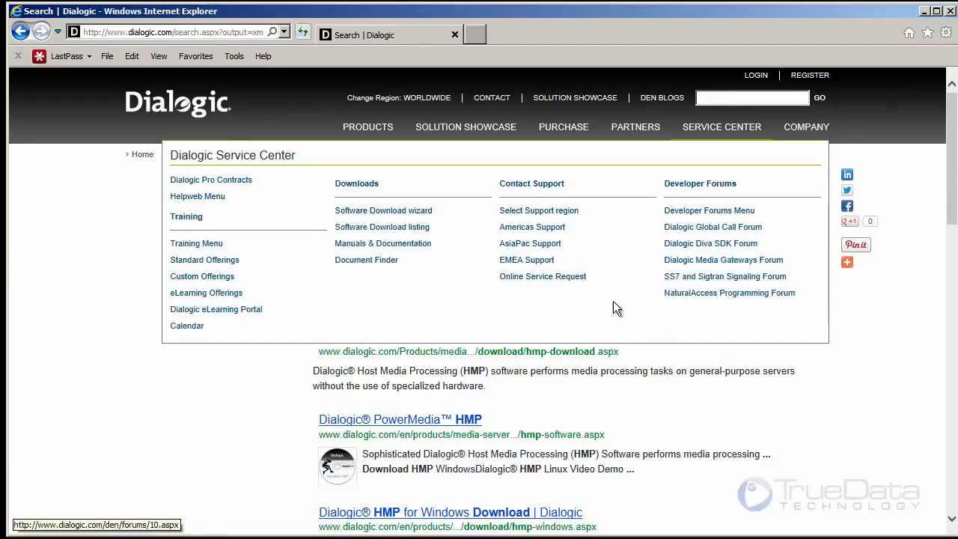
# - Open the Host Media Processing Software Evaluating and Licensing result and follow its Demo license link
pyautogui.click(686, 339)
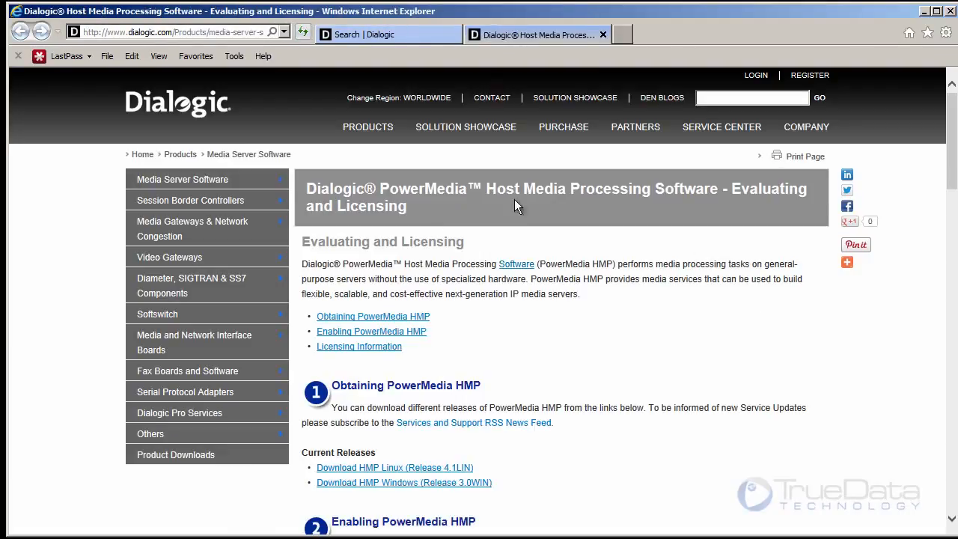
pyautogui.scroll(-3, 517, 266)
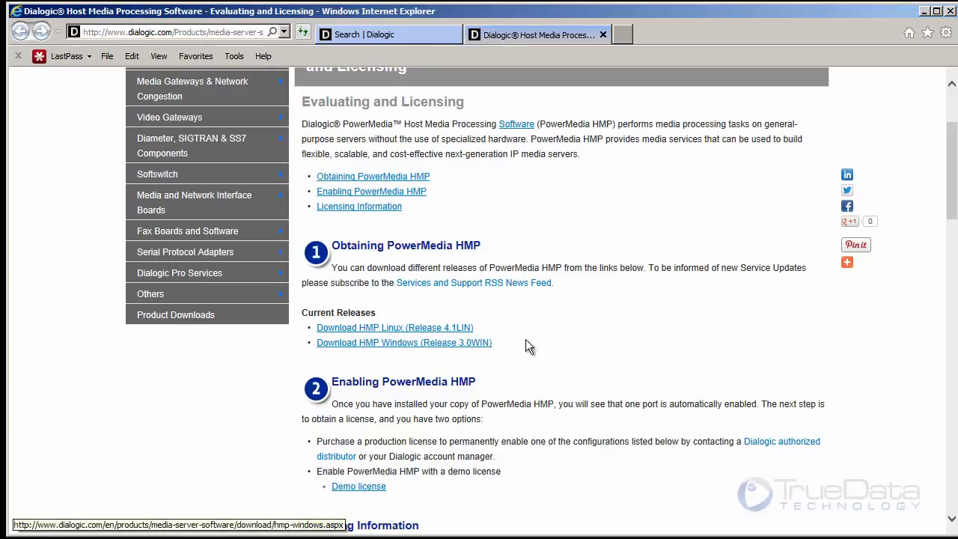
pyautogui.scroll(-2, 625, 307)
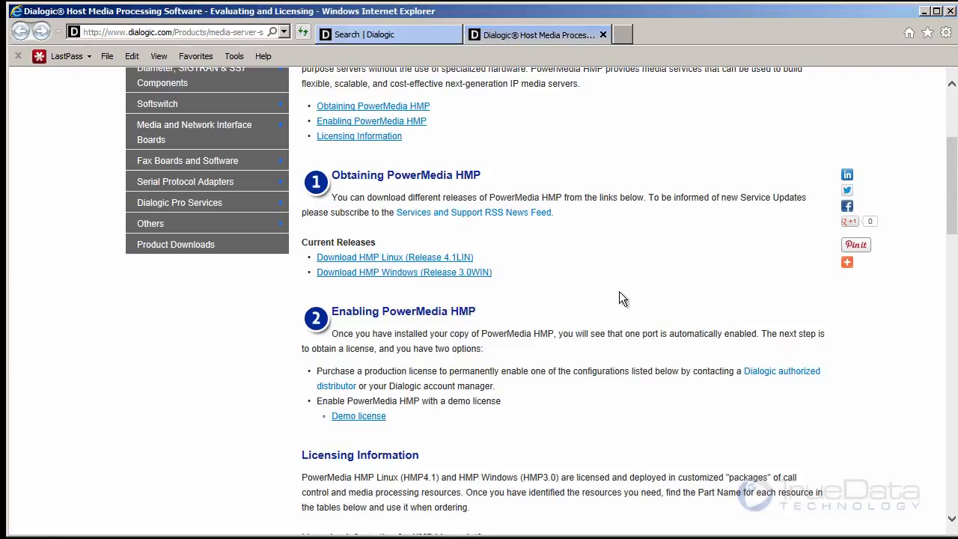
pyautogui.click(359, 419)
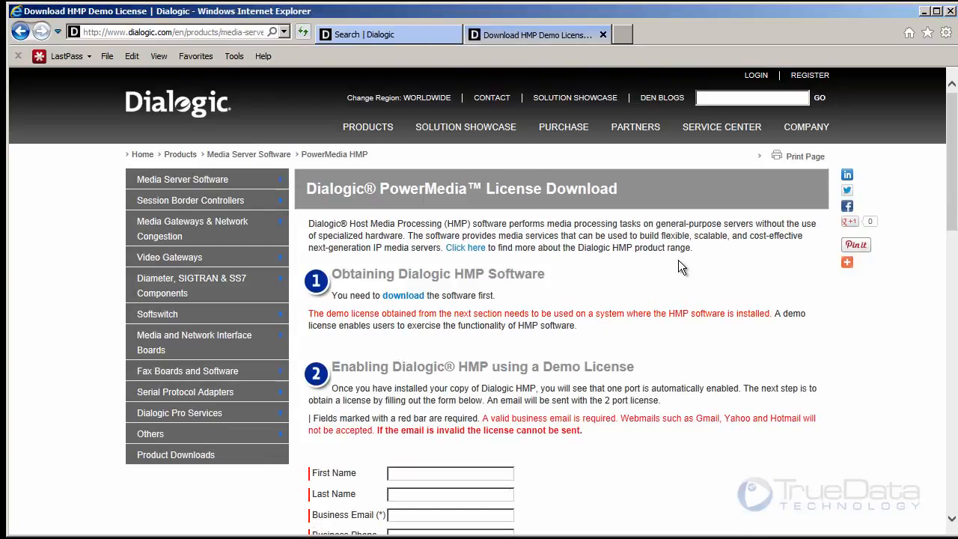
# - Examine the demo license request form, including its business email requirement, required fields, MAC address and HMP version
pyautogui.scroll(-3, 678, 260)
pyautogui.scroll(-2, 682, 267)
pyautogui.scroll(-2, 679, 261)
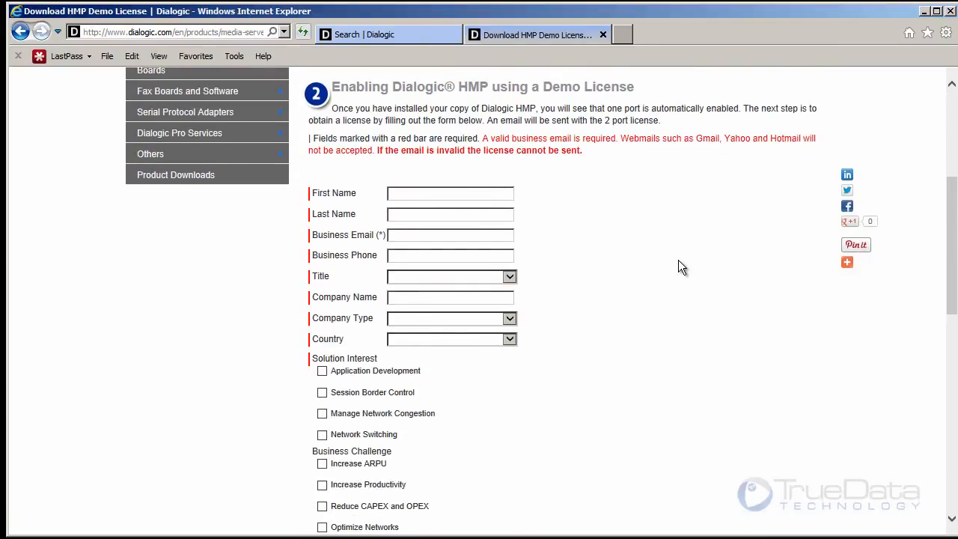
pyautogui.scroll(-5, 550, 234)
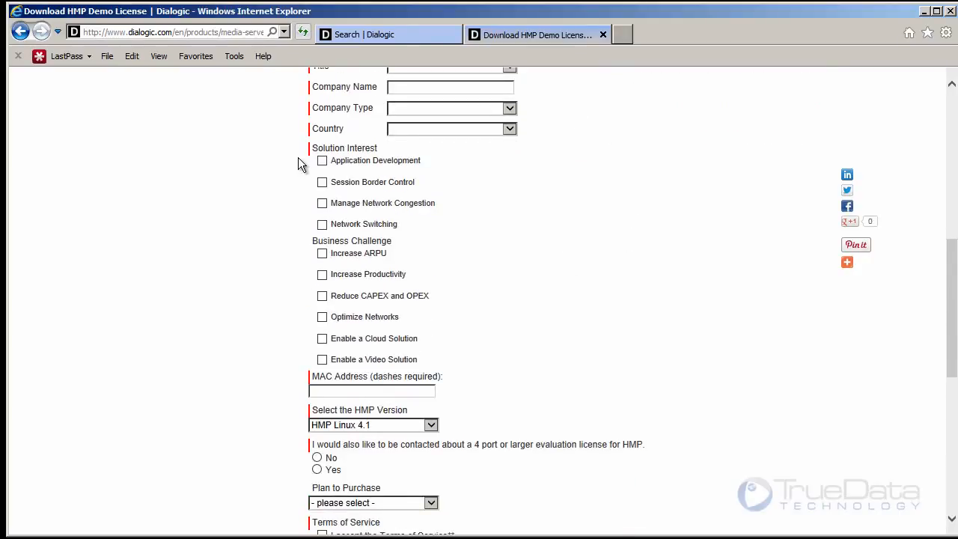
pyautogui.scroll(-4, 621, 300)
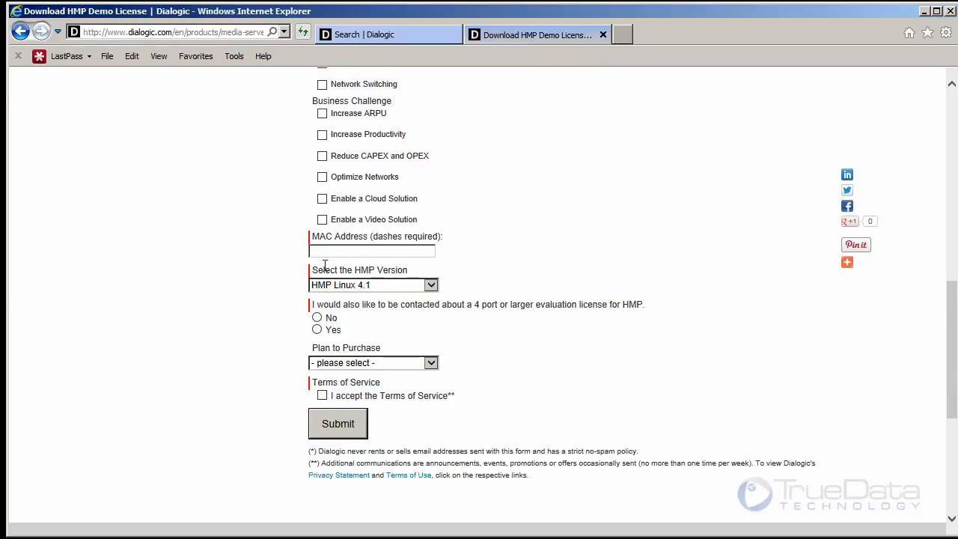
pyautogui.scroll(15, 805, 412)
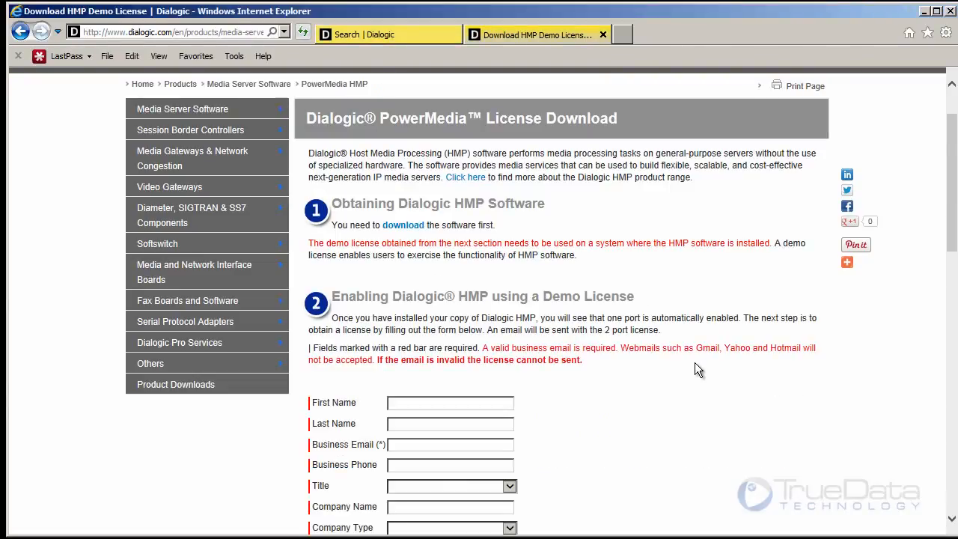
pyautogui.scroll(-3, 696, 366)
pyautogui.scroll(-6, 695, 363)
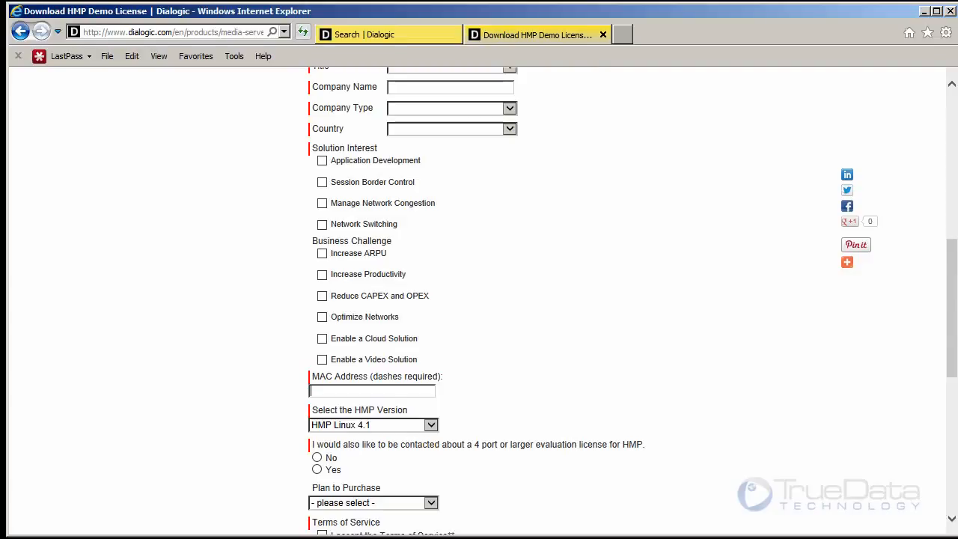
# - Open a Command Prompt and run ipconfig /all to read the network adapter's physical address for the license form
pyautogui.press('super')
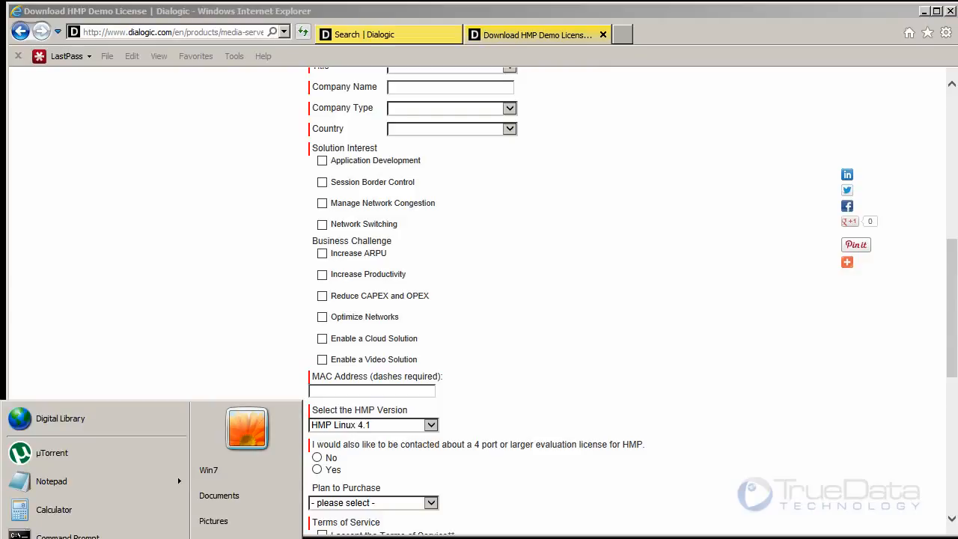
pyautogui.write('cmd')
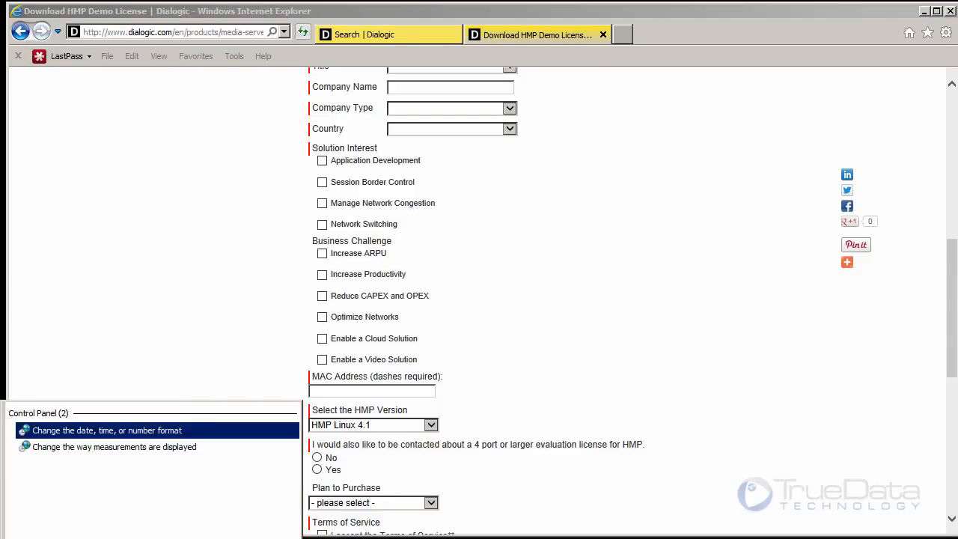
pyautogui.press('Return')
pyautogui.moveTo(957, 538); pyautogui.dragTo(647, 371)
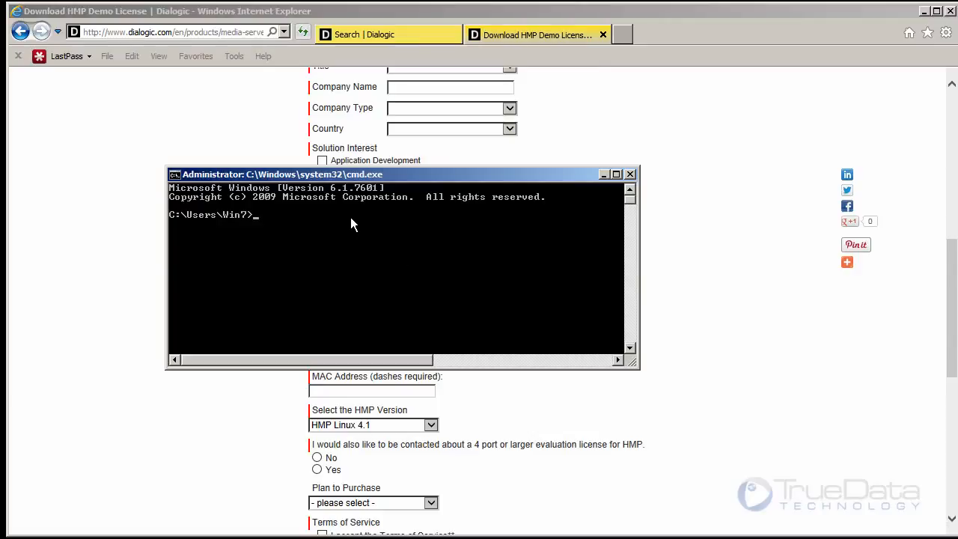
pyautogui.write('ipconfig /all')
pyautogui.press('Return')
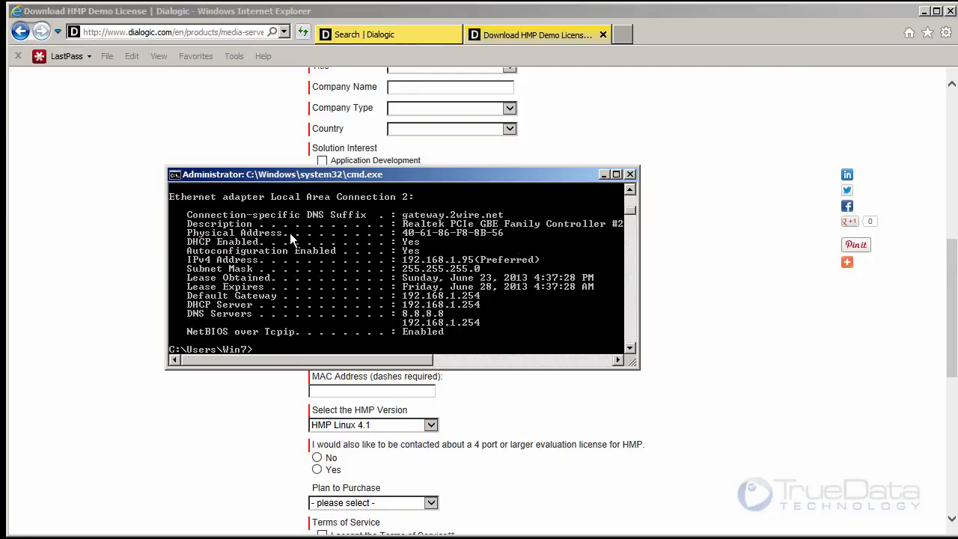
pyautogui.moveTo(452, 176); pyautogui.dragTo(690, 84)
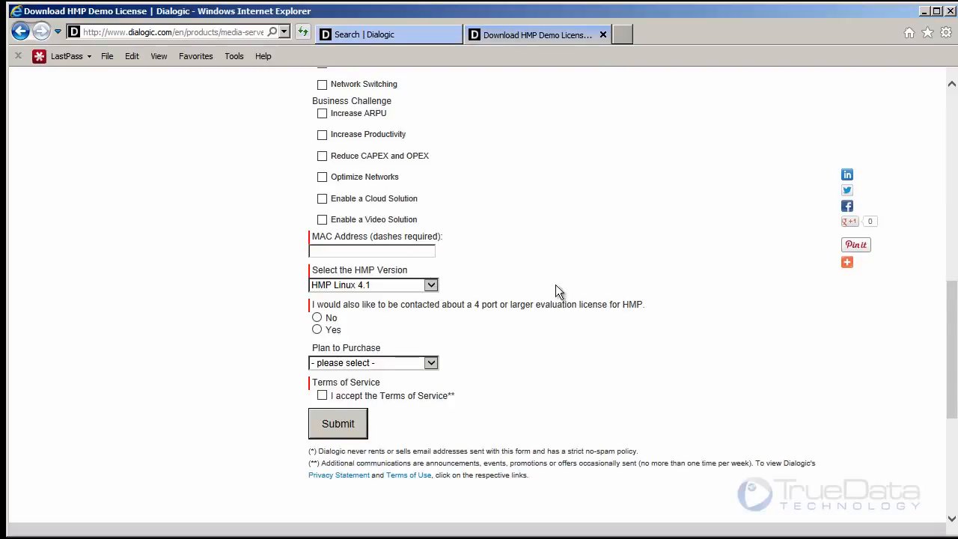
# - Set Plan to Purchase to "In the next 6 months" in the demo license form
pyautogui.click(433, 364)
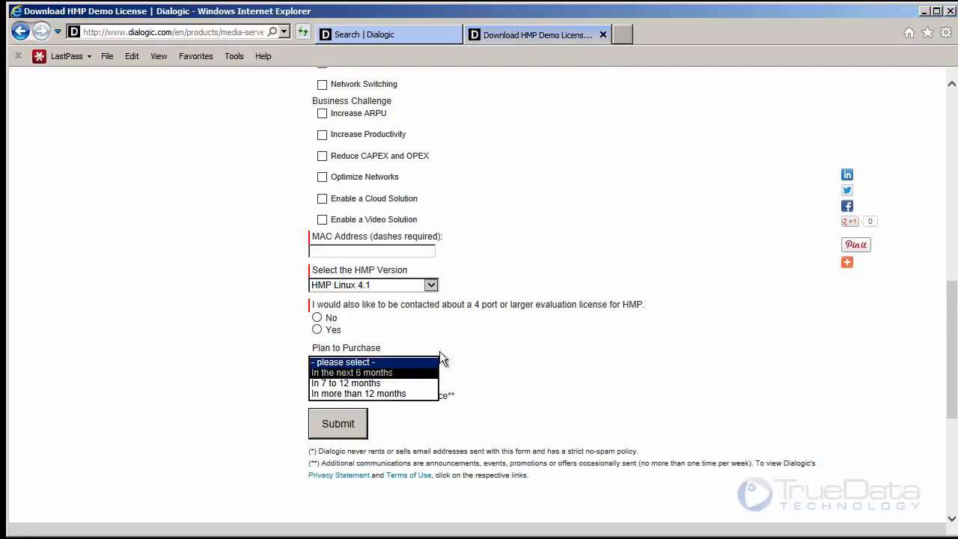
pyautogui.click(408, 375)
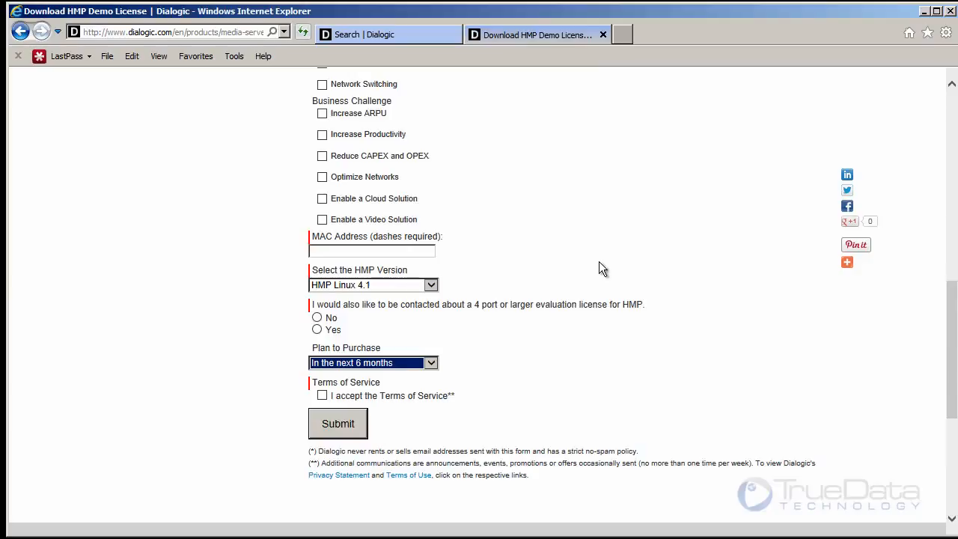
pyautogui.scroll(5, 592, 233)
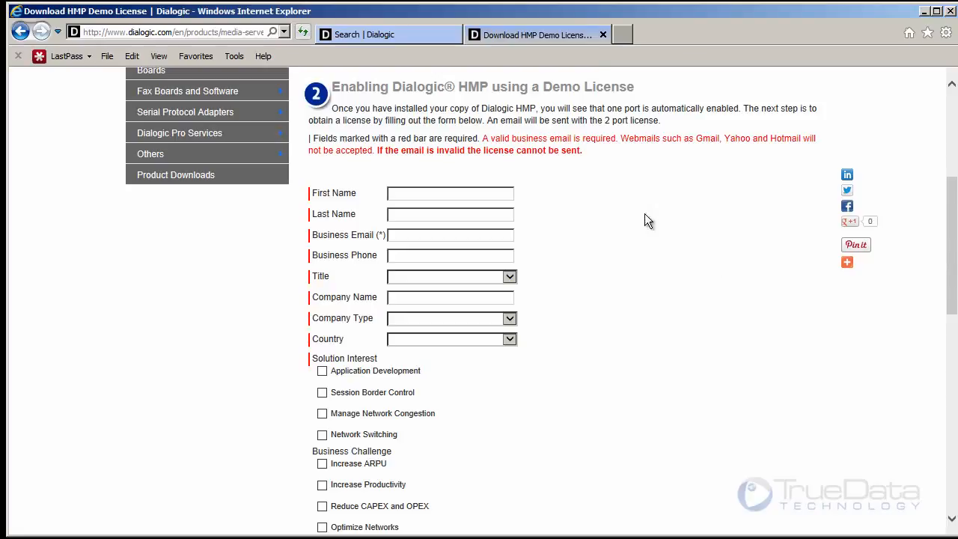
# - Leave the license form, reopen the Evaluating and Licensing page and go to the HMP Windows (Release 3.0WIN) download
pyautogui.click(605, 35)
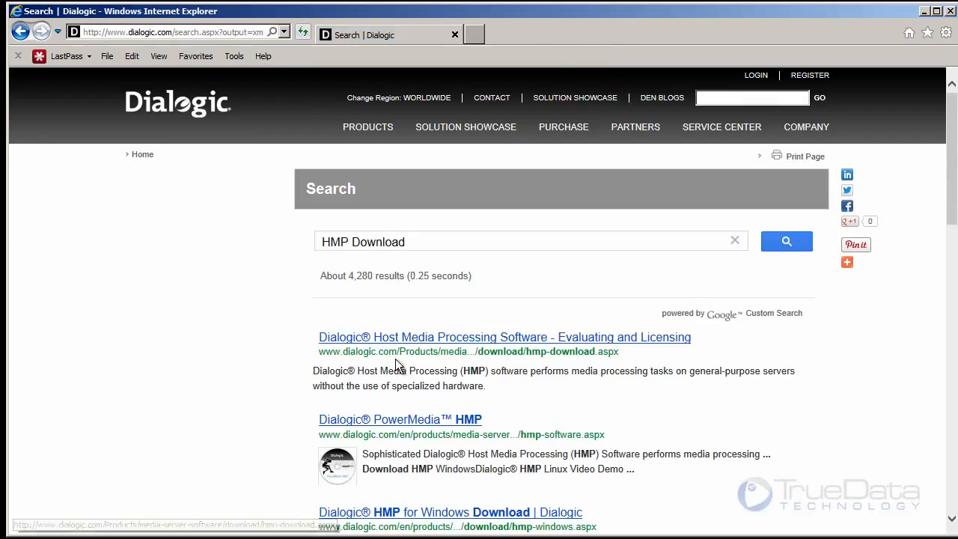
pyautogui.click(472, 341)
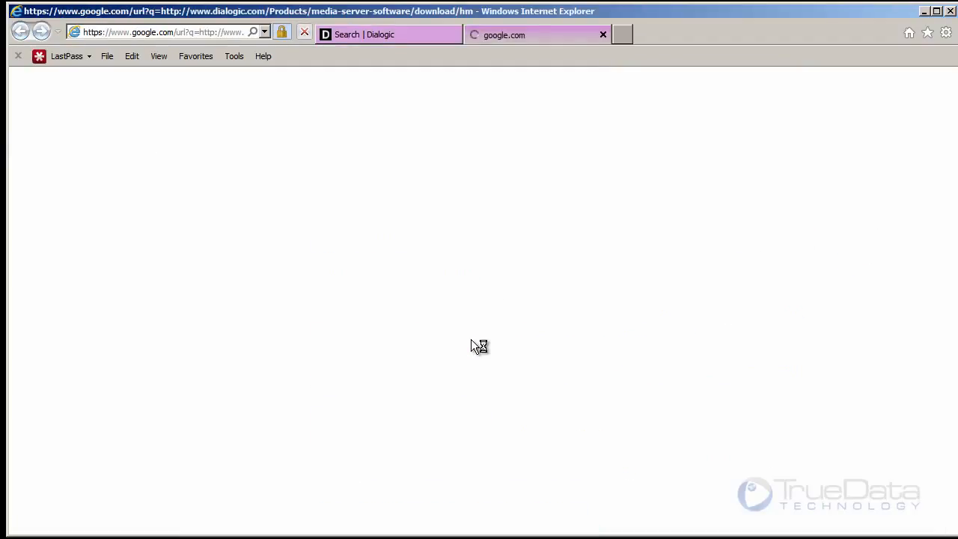
pyautogui.scroll(-3, 474, 340)
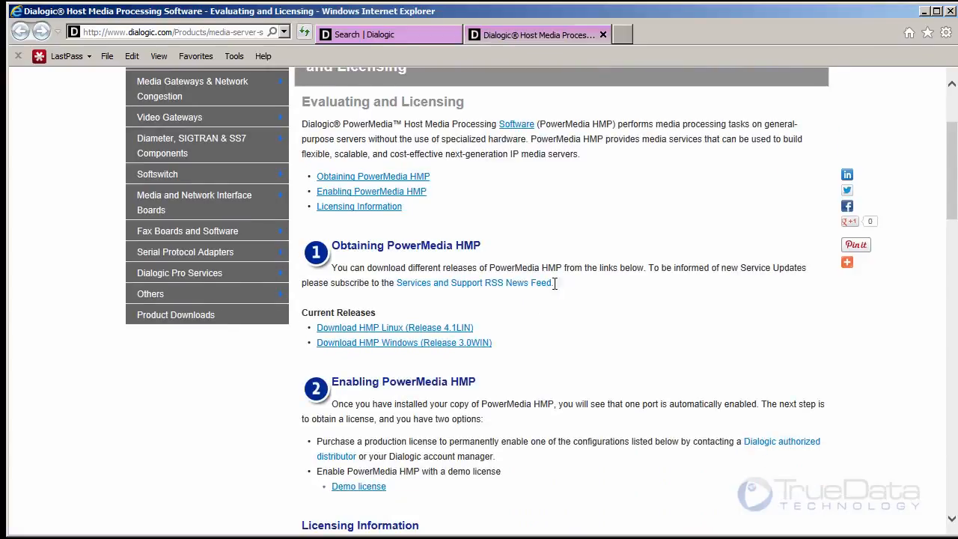
pyautogui.click(457, 345)
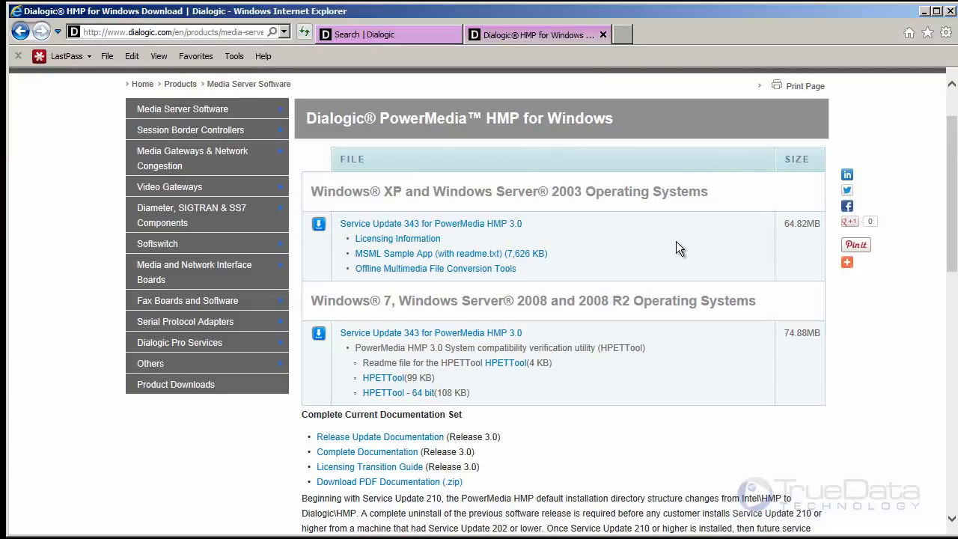
# - Request Service Update 343 for PowerMedia HMP 3.0 for Windows 7 and Server 2008, accepting the terms and conditions
pyautogui.scroll(-1, 629, 274)
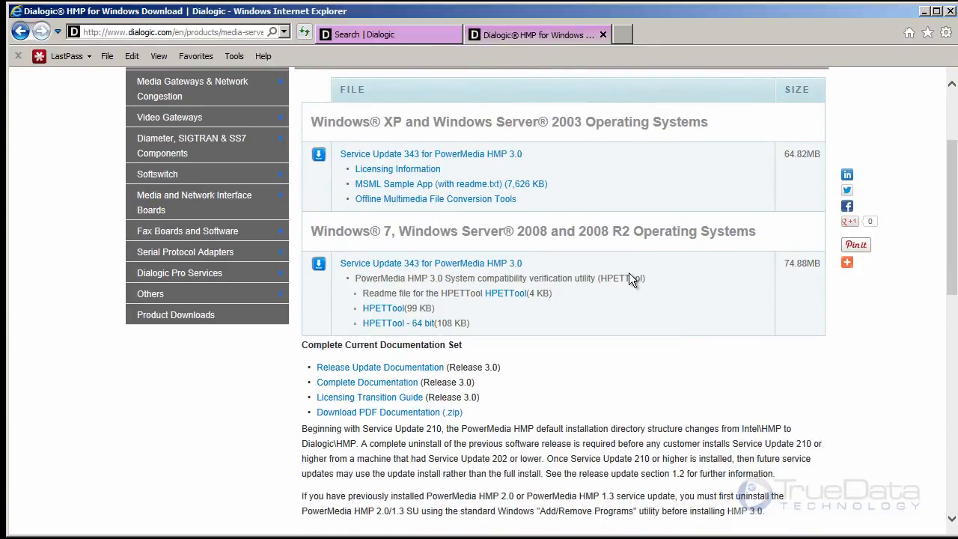
pyautogui.scroll(-1, 625, 306)
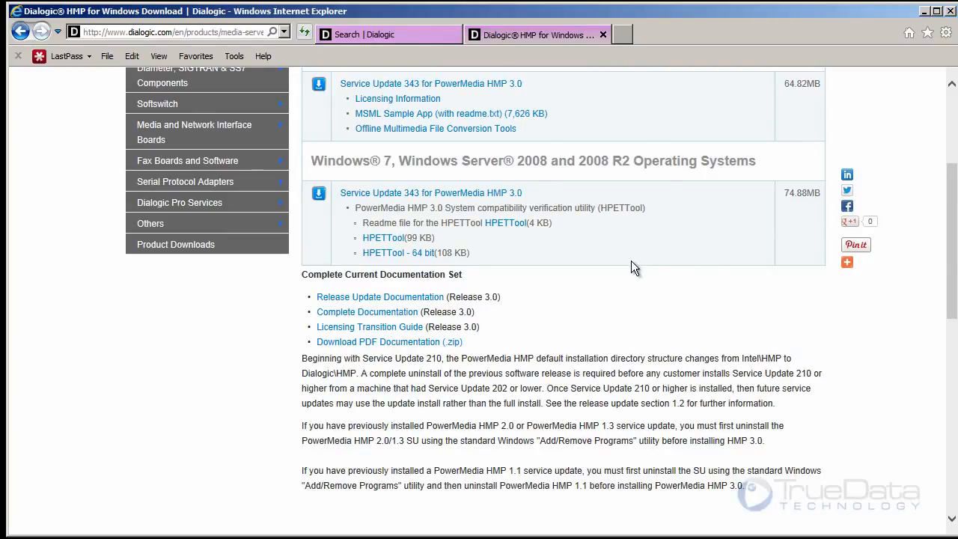
pyautogui.scroll(1, 632, 266)
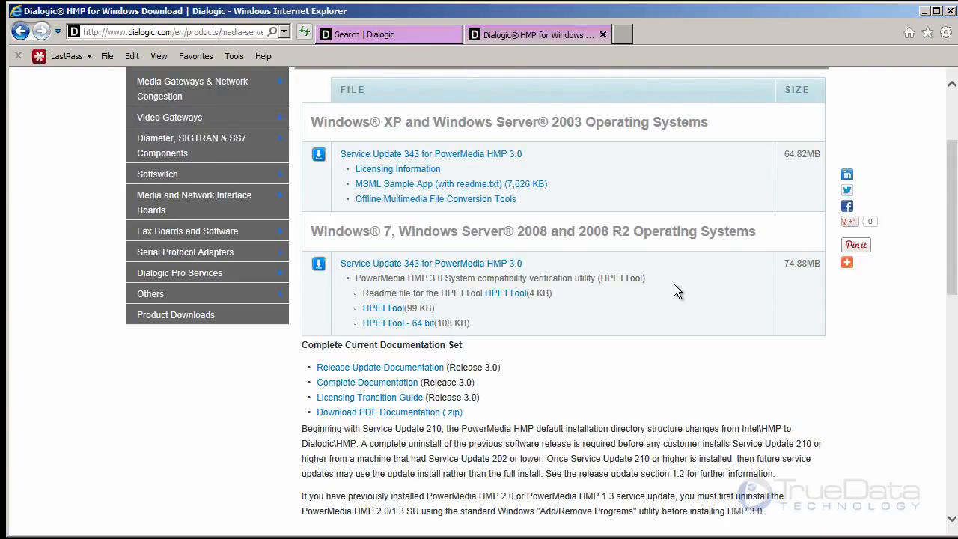
pyautogui.scroll(1, 671, 287)
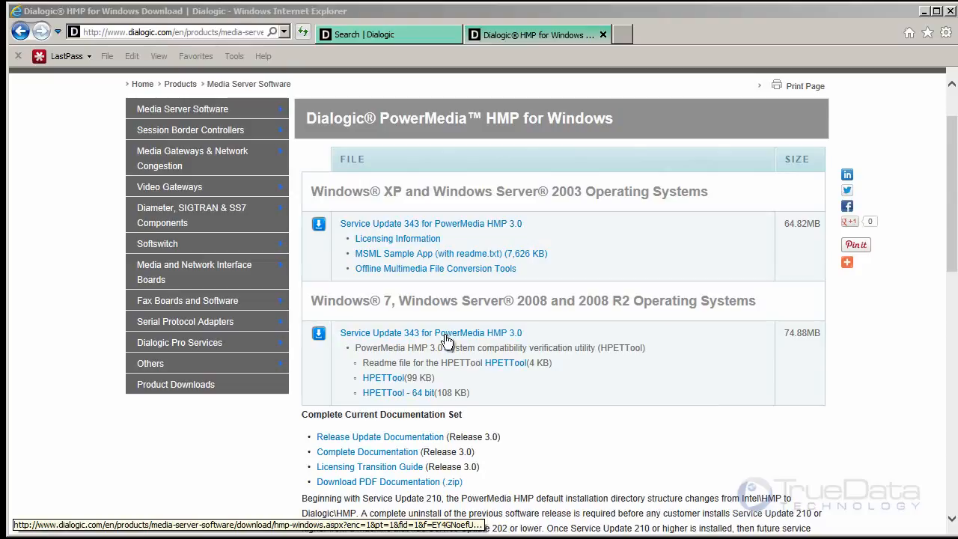
pyautogui.click(446, 337)
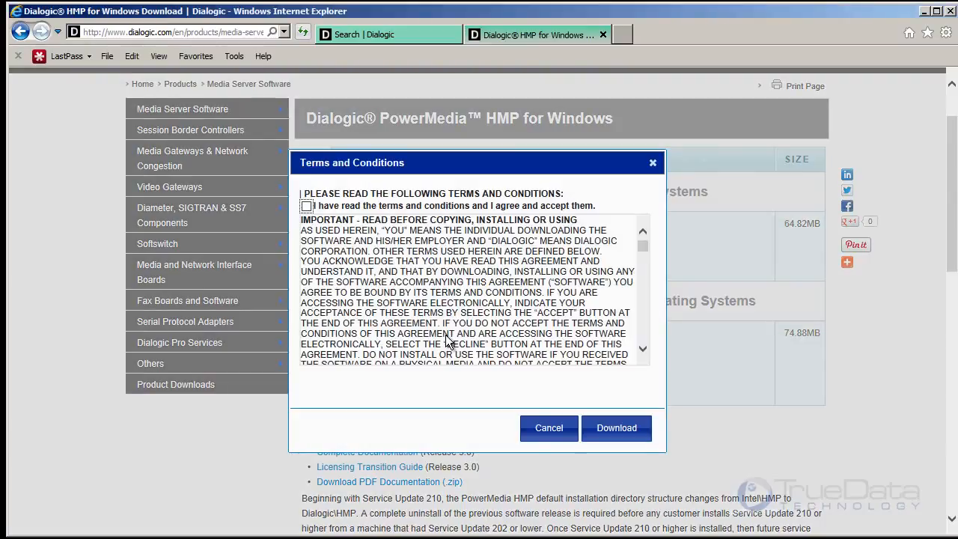
pyautogui.click(306, 206)
pyautogui.click(631, 427)
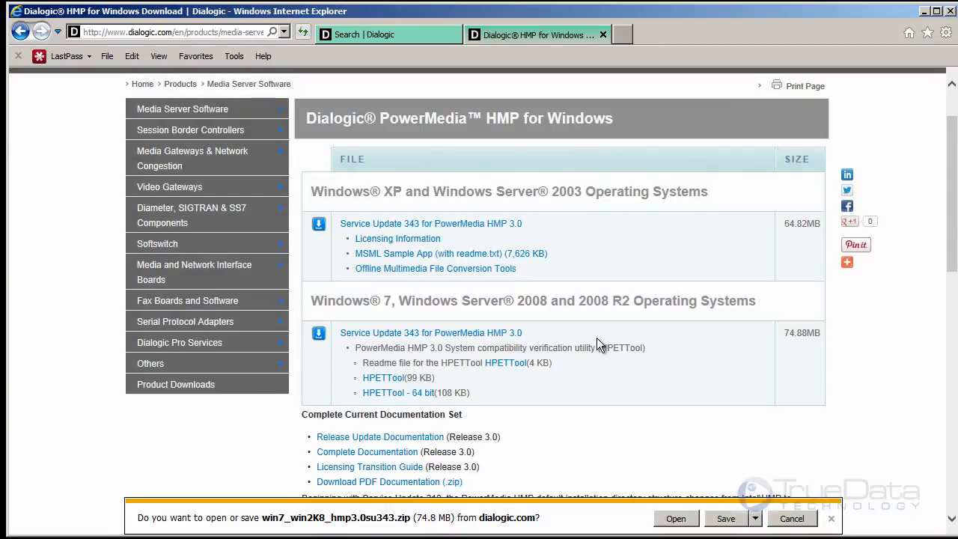
# - Bring up Save As on the Desktop for win7_win2K8_hmp3.0su343.zip, cancel it and dismiss the download
pyautogui.click(756, 518)
pyautogui.click(749, 536)
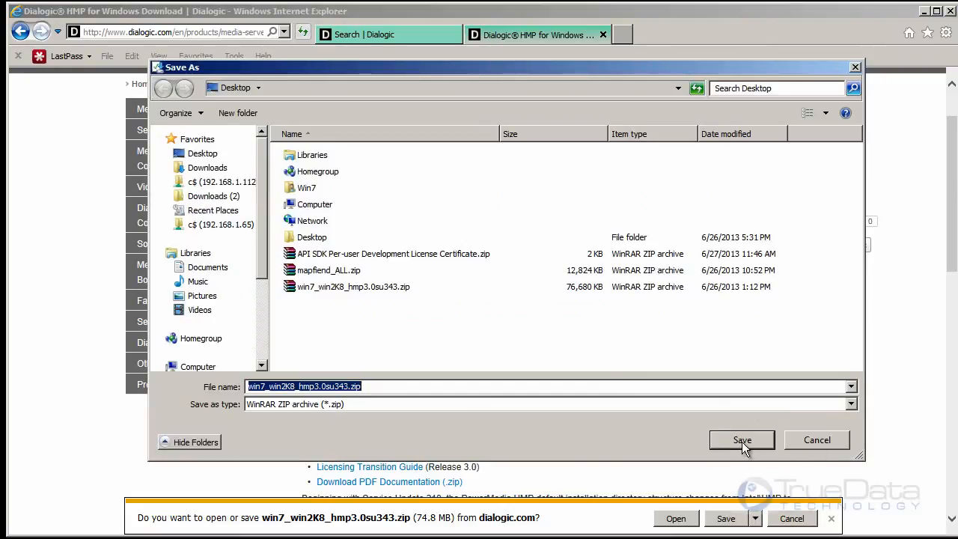
pyautogui.click(832, 441)
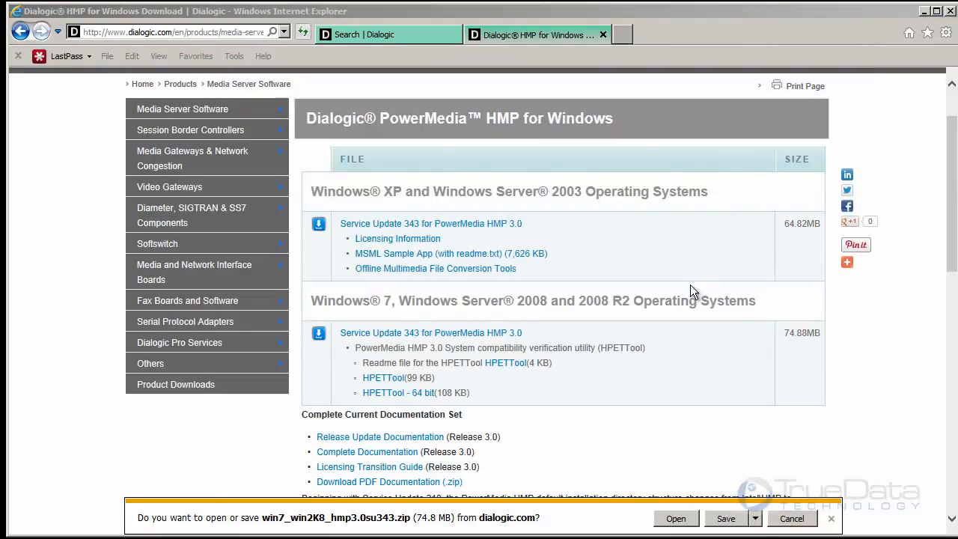
pyautogui.click(831, 518)
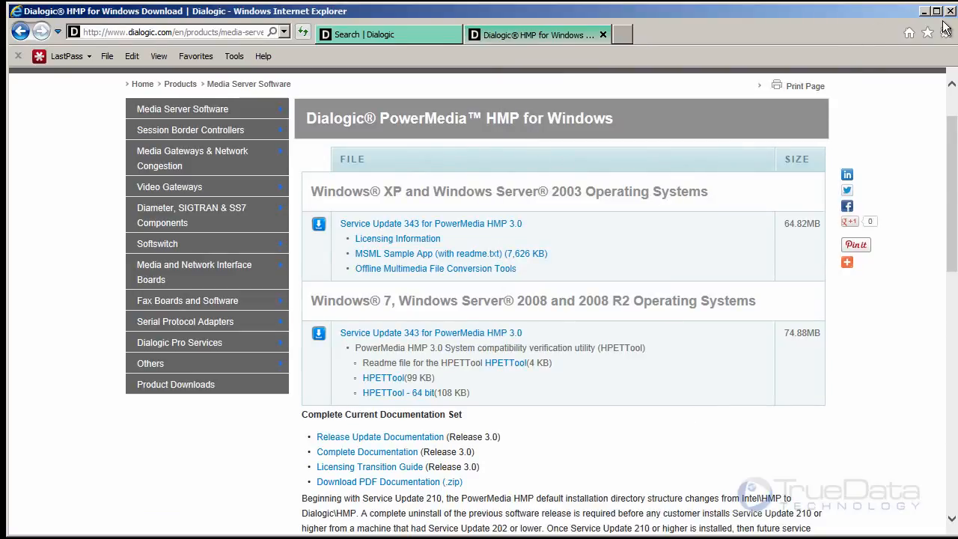
# - Close the browser with all its tabs and place the LIC license file in open space on the desktop
pyautogui.click(951, 12)
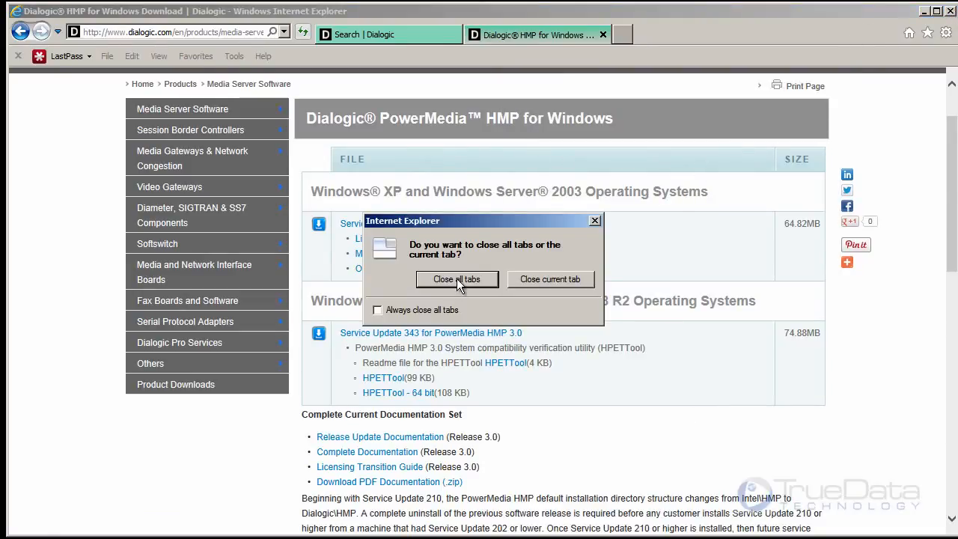
pyautogui.click(401, 280)
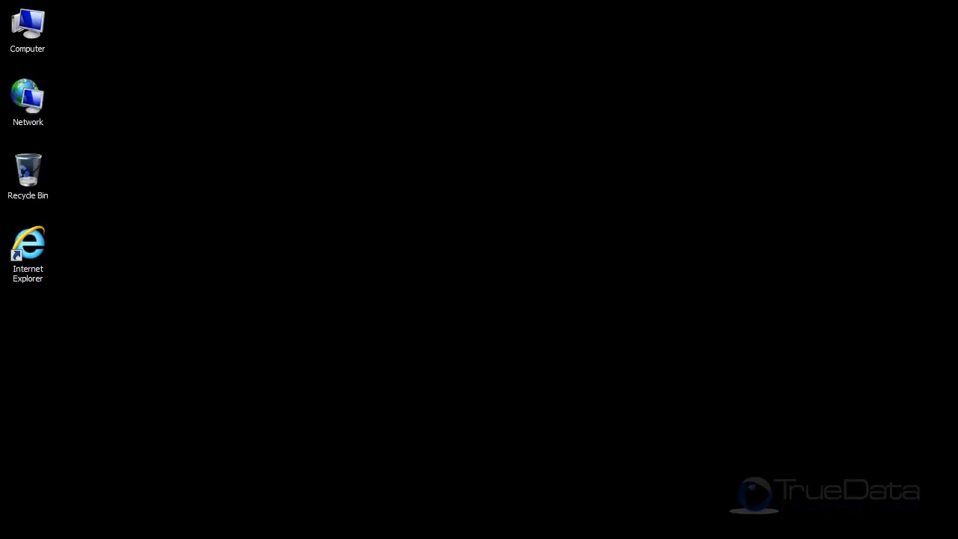
pyautogui.moveTo(42, 337); pyautogui.dragTo(230, 237)
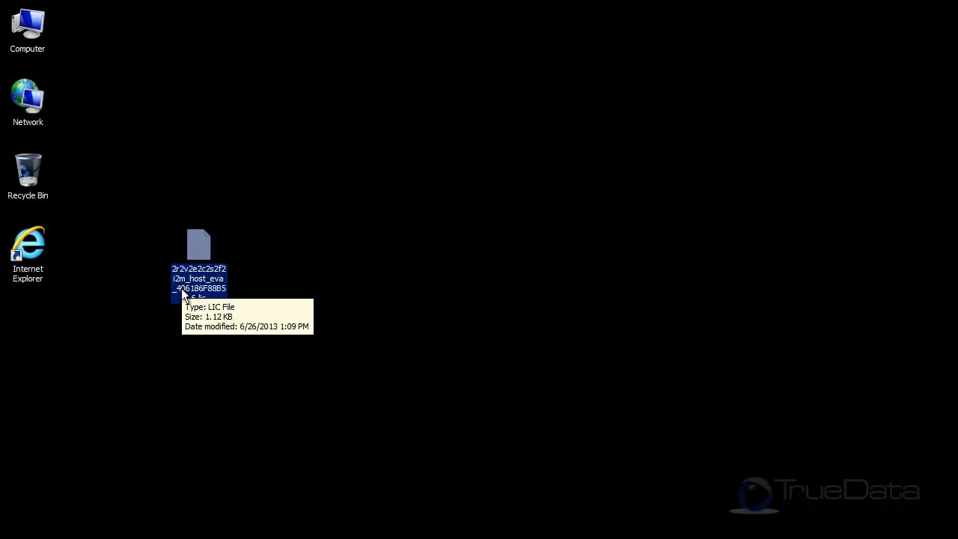
# - Paste win7_win2K8_hmp3.0su343.zip onto the desktop and extract it to a win7_win2K8_hmp3.0su343 folder
pyautogui.click(51, 346)
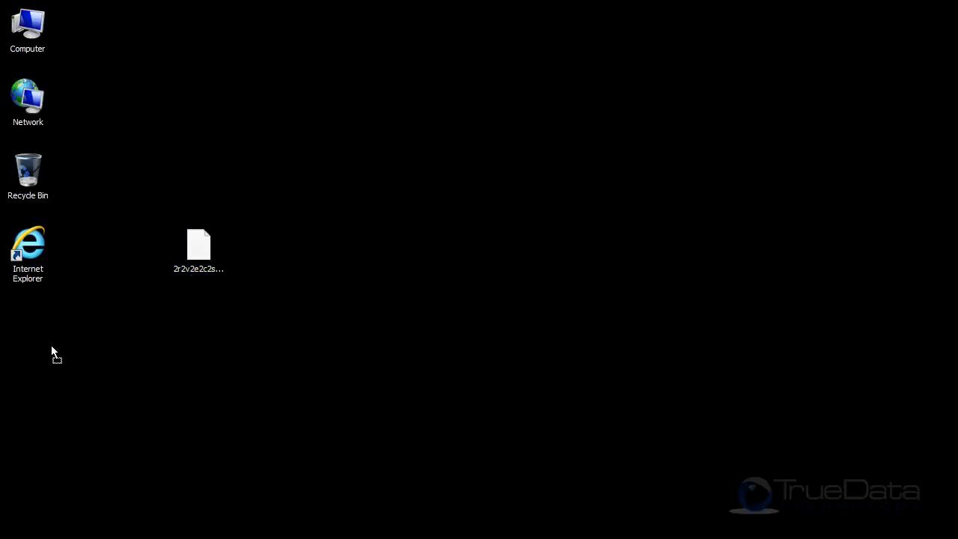
pyautogui.hotkey('ctrl', 'v')
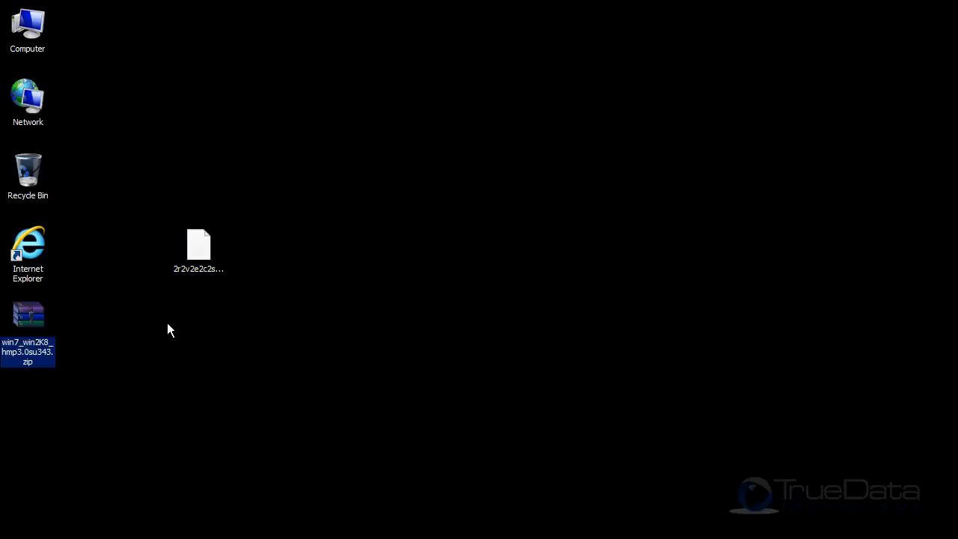
pyautogui.click(84, 315)
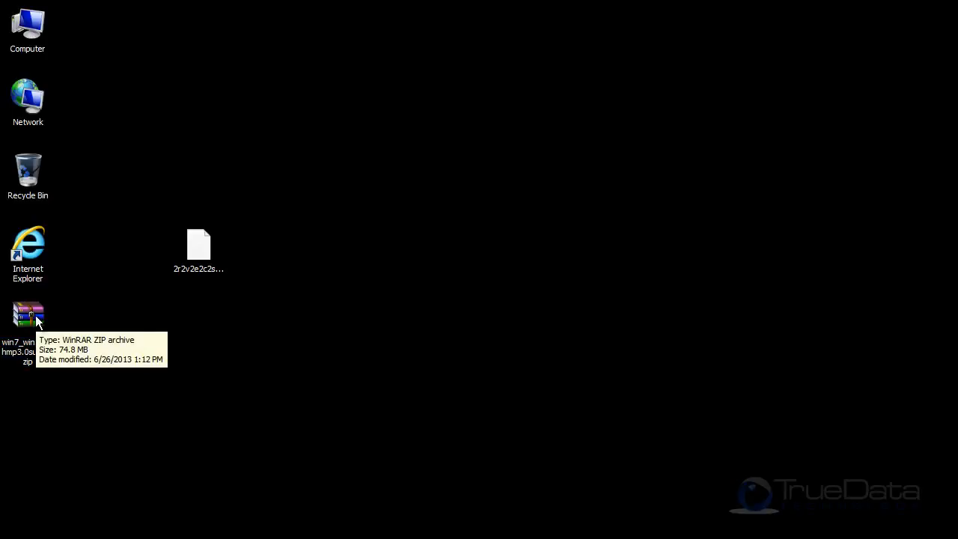
pyautogui.rightClick(35, 315)
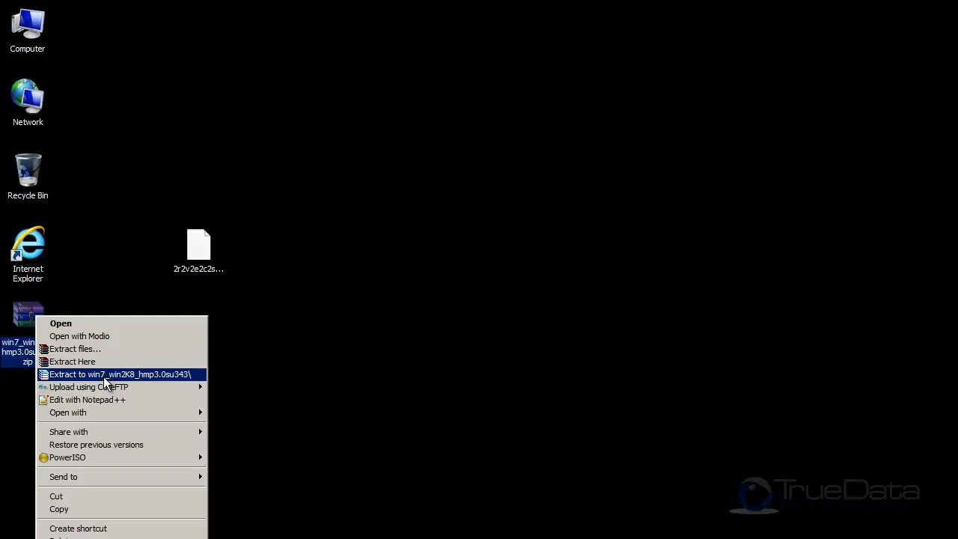
pyautogui.click(103, 377)
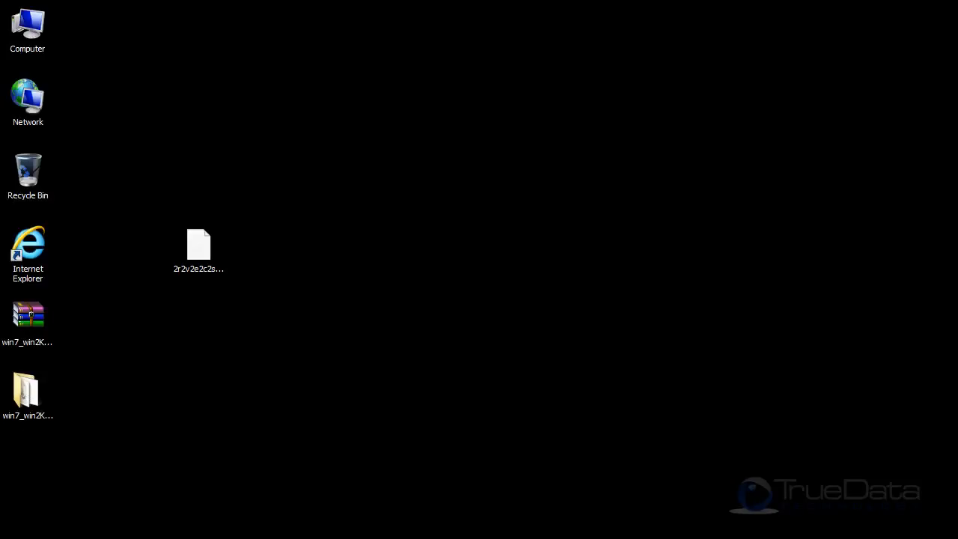
# - Open the extracted win7_win2K8_hmp3.0su343 folder and run setup.exe as administrator
pyautogui.doubleClick(27, 391)
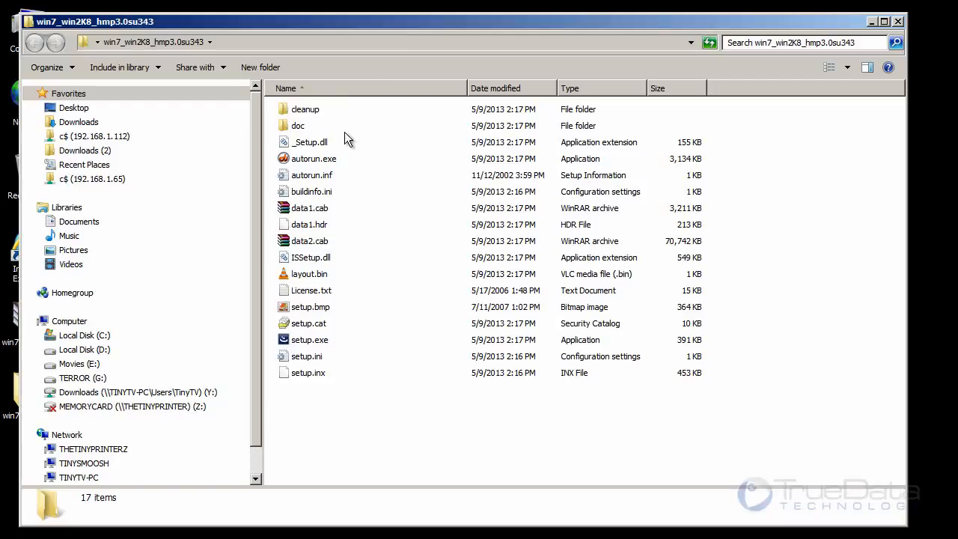
pyautogui.click(317, 342)
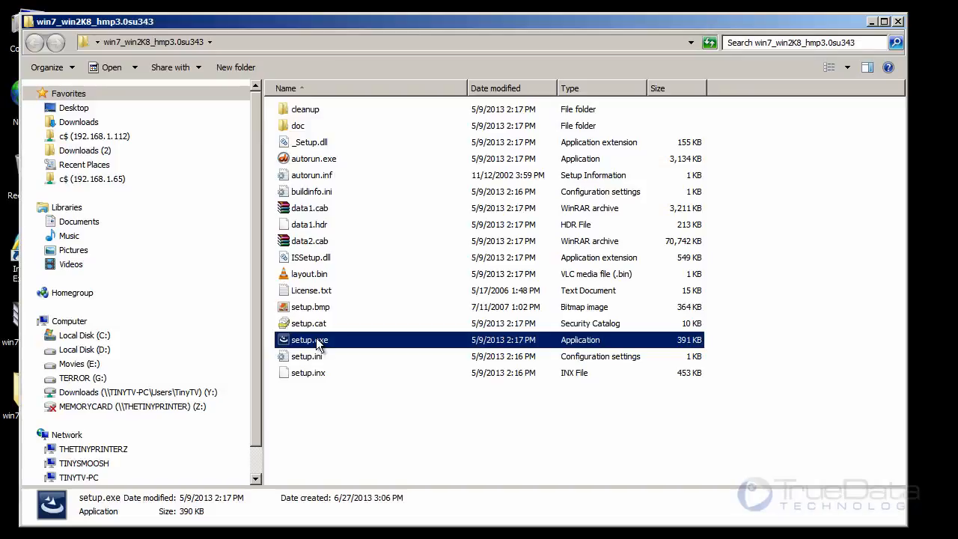
pyautogui.rightClick(317, 345)
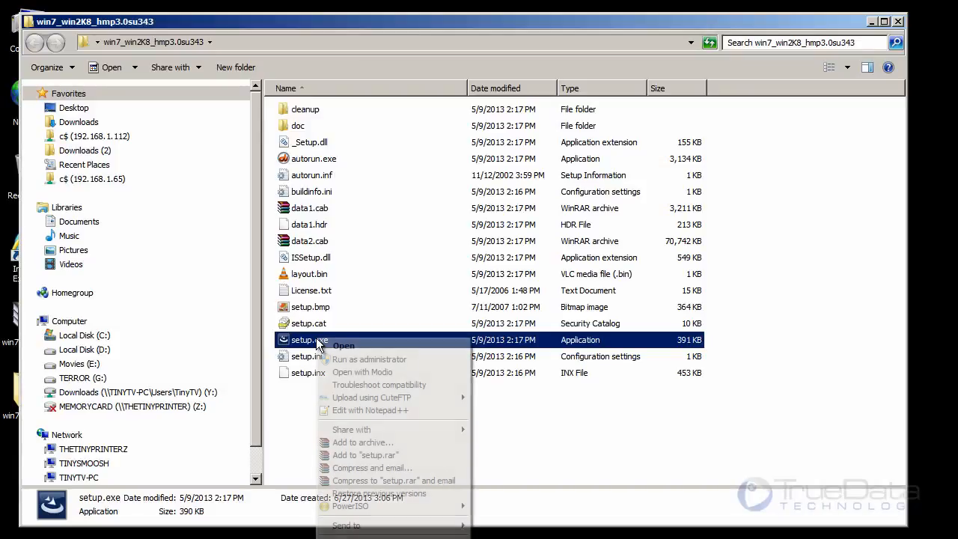
pyautogui.click(356, 361)
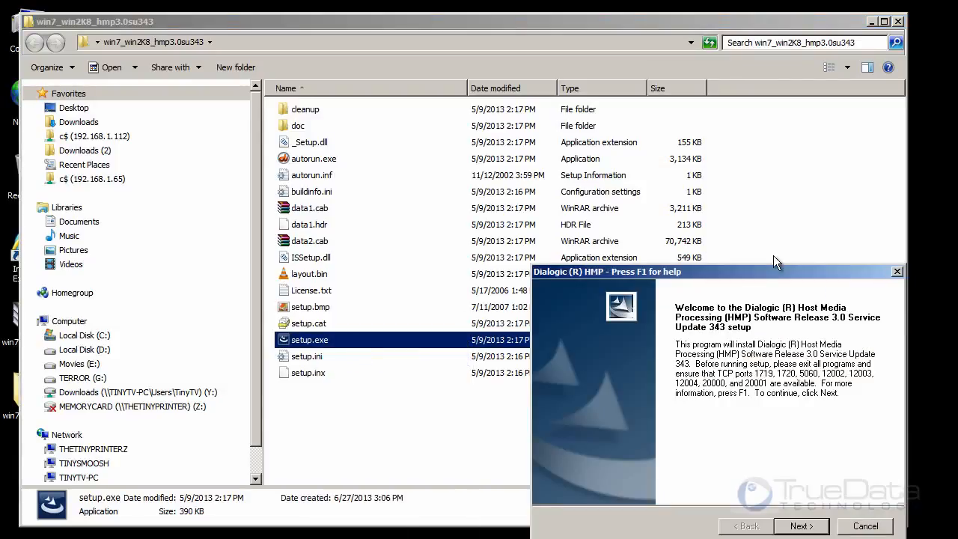
# - Continue past the setup welcome page, accepting C:\Program Files (x86)\Dialogic\HMP for program files and C:\ProgramData\Dialogic\HMP for data files
pyautogui.moveTo(766, 276); pyautogui.dragTo(479, 124)
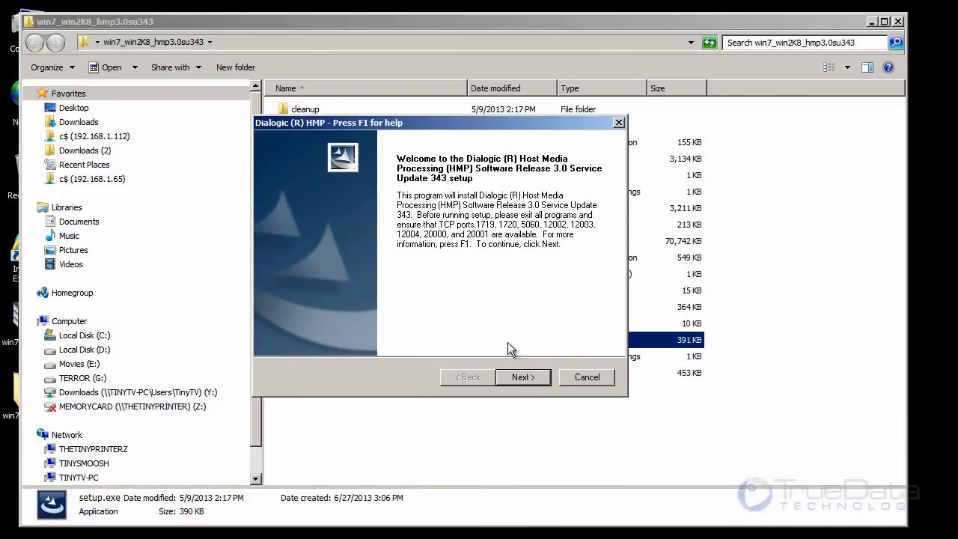
pyautogui.click(526, 383)
pyautogui.moveTo(735, 273); pyautogui.dragTo(462, 117)
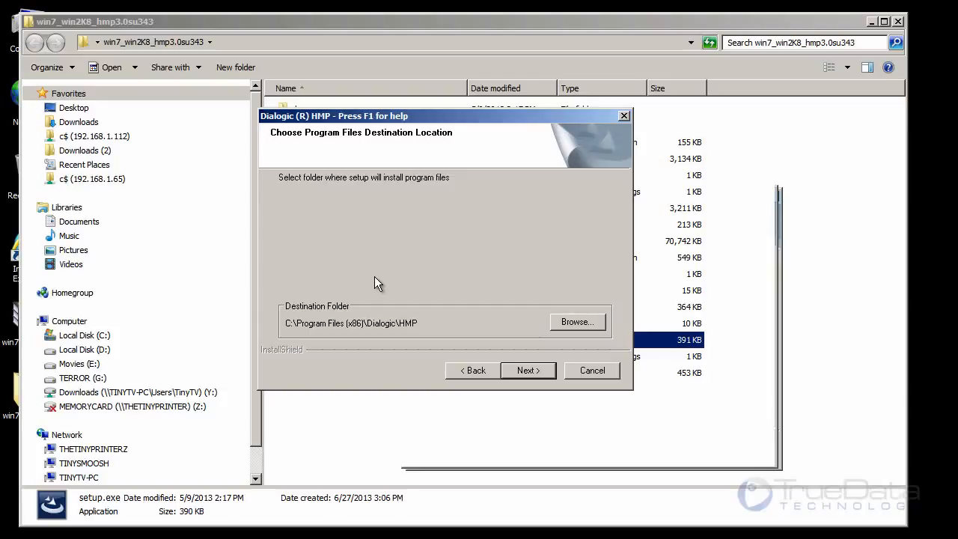
pyautogui.click(531, 375)
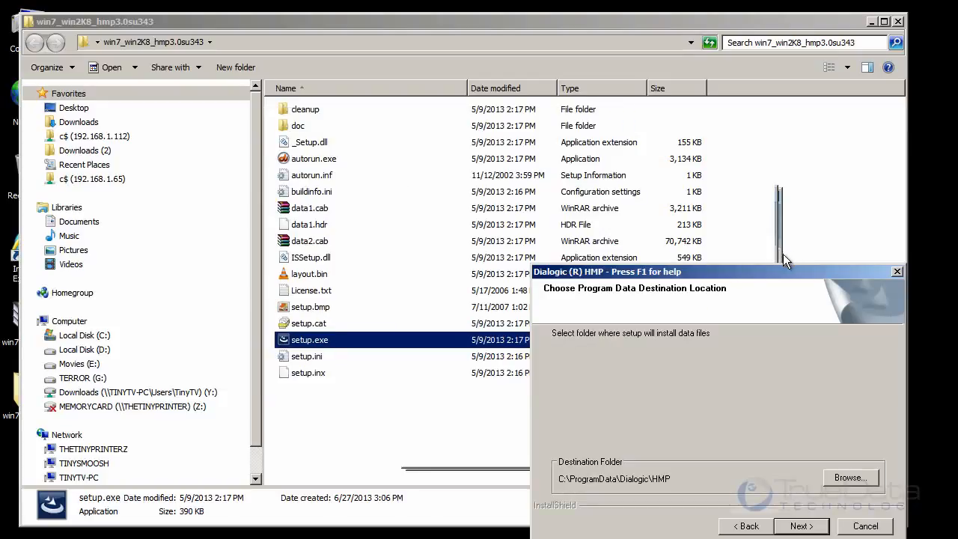
pyautogui.moveTo(775, 272); pyautogui.dragTo(472, 128)
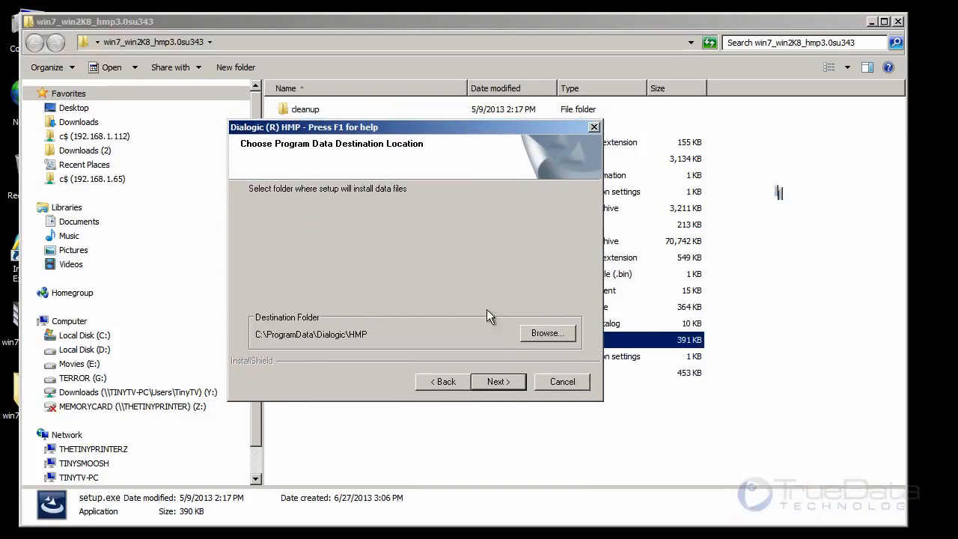
pyautogui.click(498, 383)
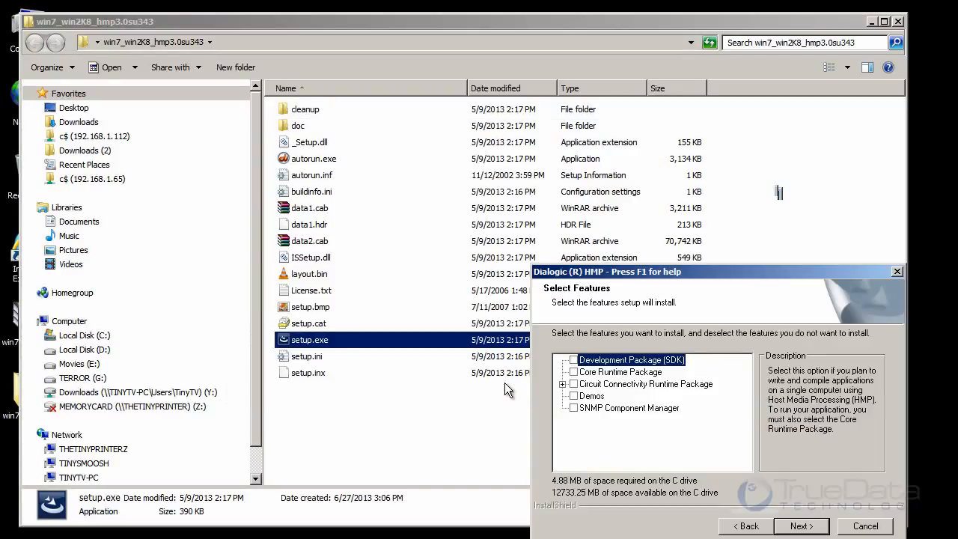
# - Select the Development Package (SDK), Core Runtime, Circuit Connectivity Runtime, Demos and SNMP Component Manager features and agree to the third-party software installation
pyautogui.moveTo(753, 277); pyautogui.dragTo(502, 144)
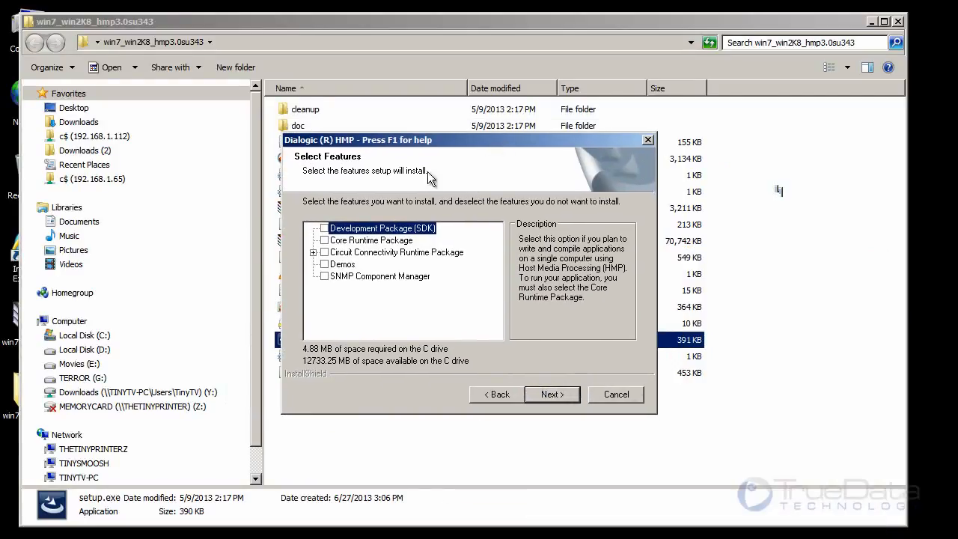
pyautogui.click(325, 229)
pyautogui.click(325, 240)
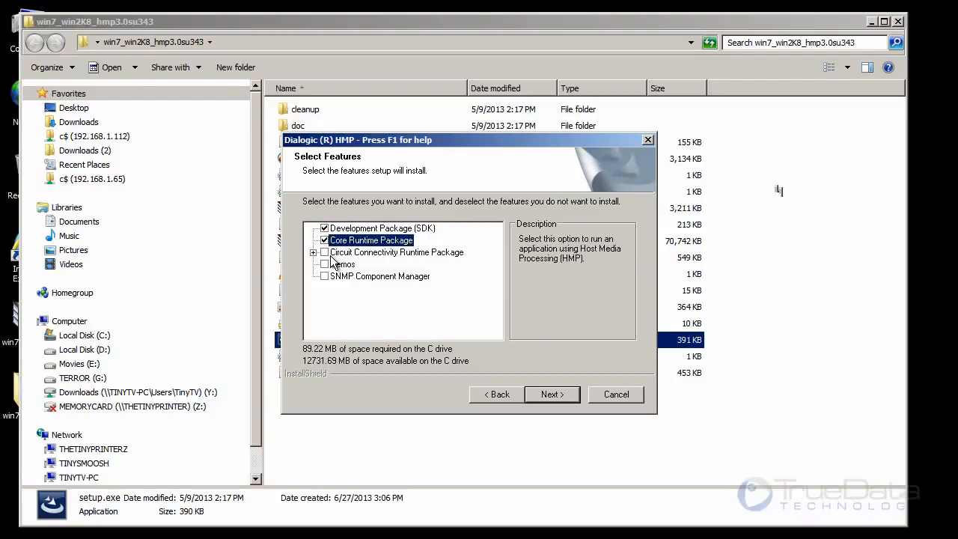
pyautogui.click(325, 252)
pyautogui.click(325, 265)
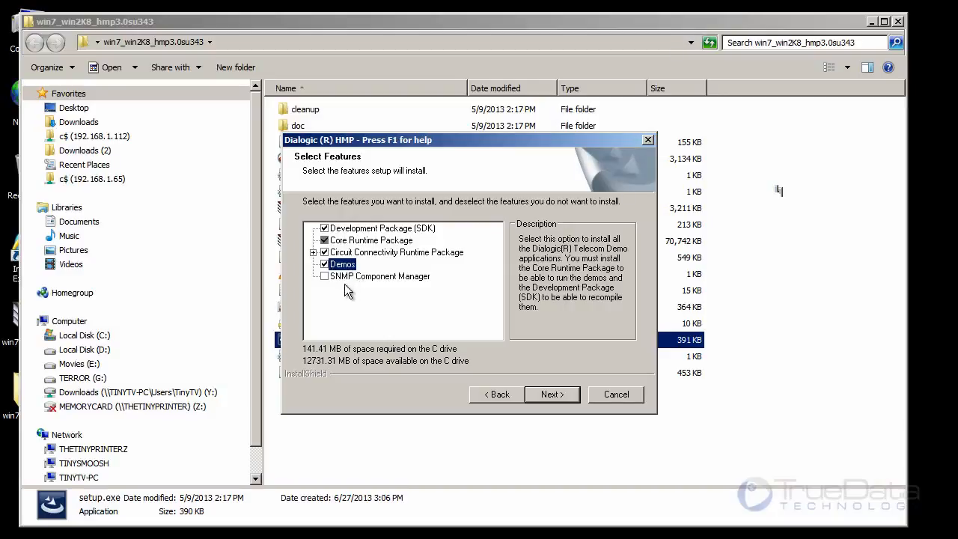
pyautogui.click(325, 276)
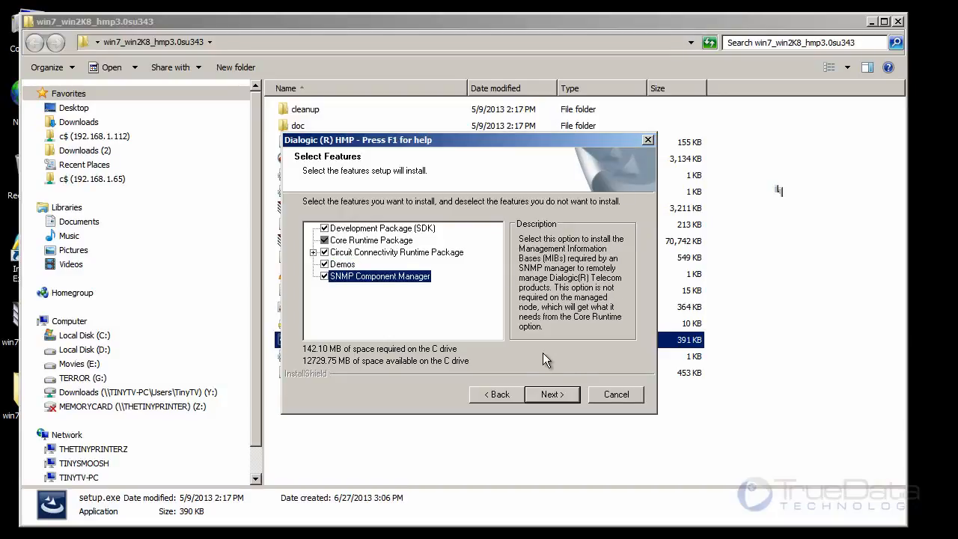
pyautogui.click(553, 395)
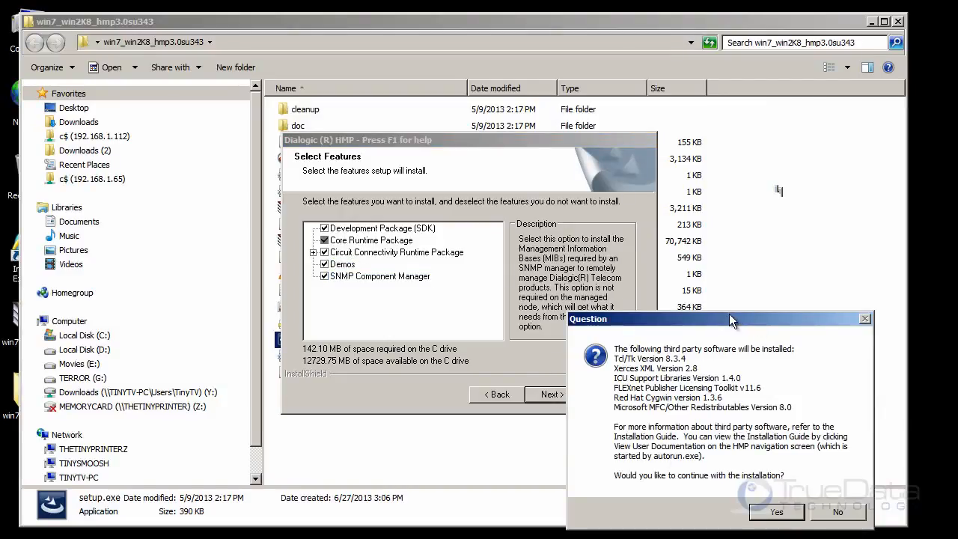
pyautogui.moveTo(729, 314); pyautogui.dragTo(522, 182)
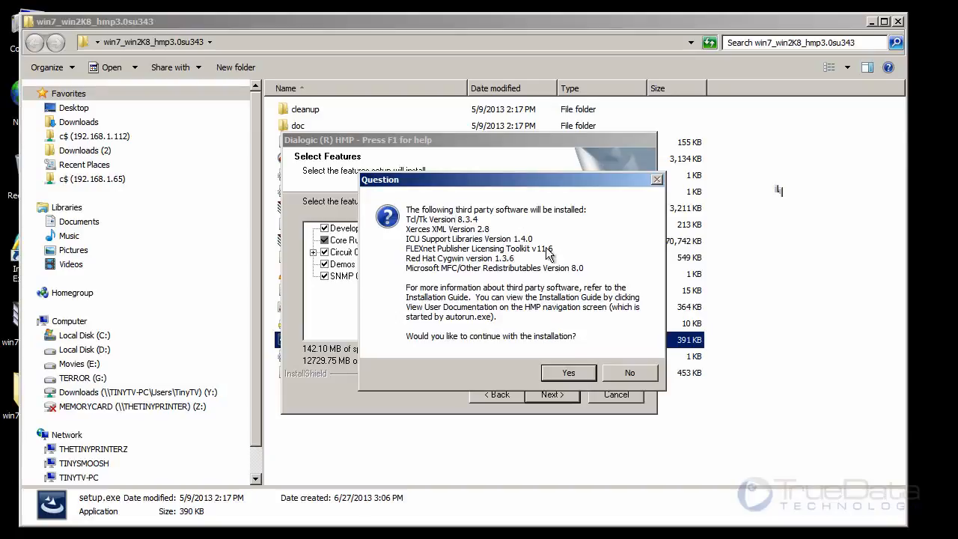
pyautogui.click(570, 373)
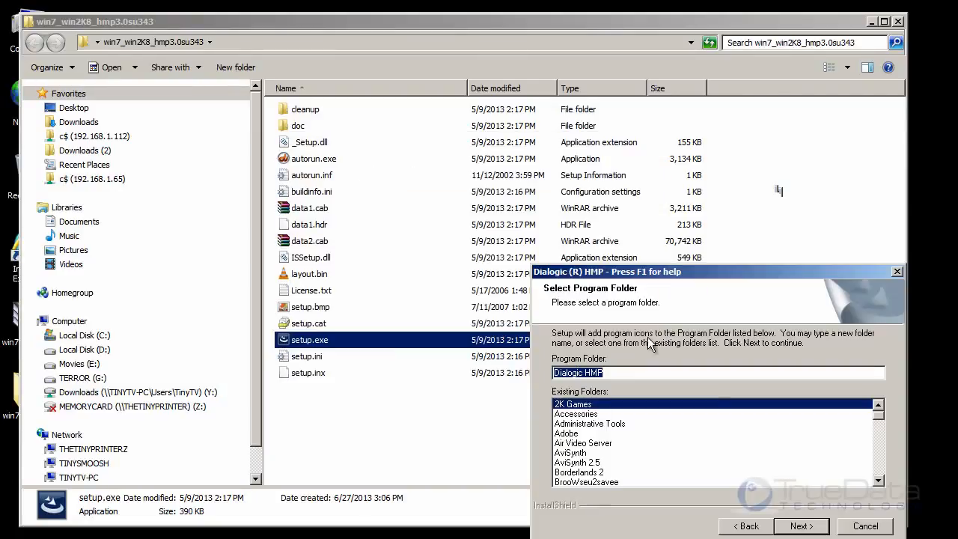
# - Keep Dialogic HMP as the program folder and start copying the files with the current settings
pyautogui.moveTo(800, 398); pyautogui.dragTo(391, 108)
pyautogui.click(513, 377)
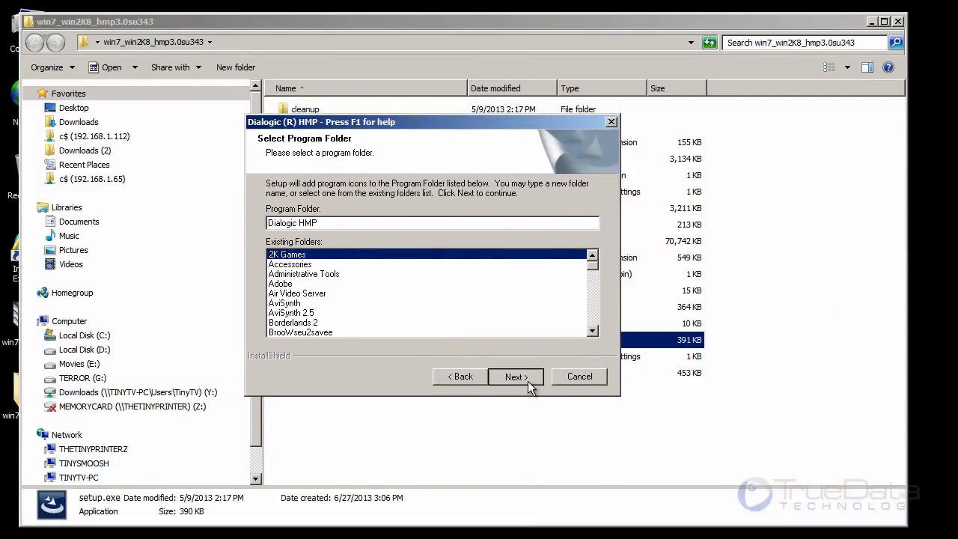
pyautogui.moveTo(704, 274); pyautogui.dragTo(458, 160)
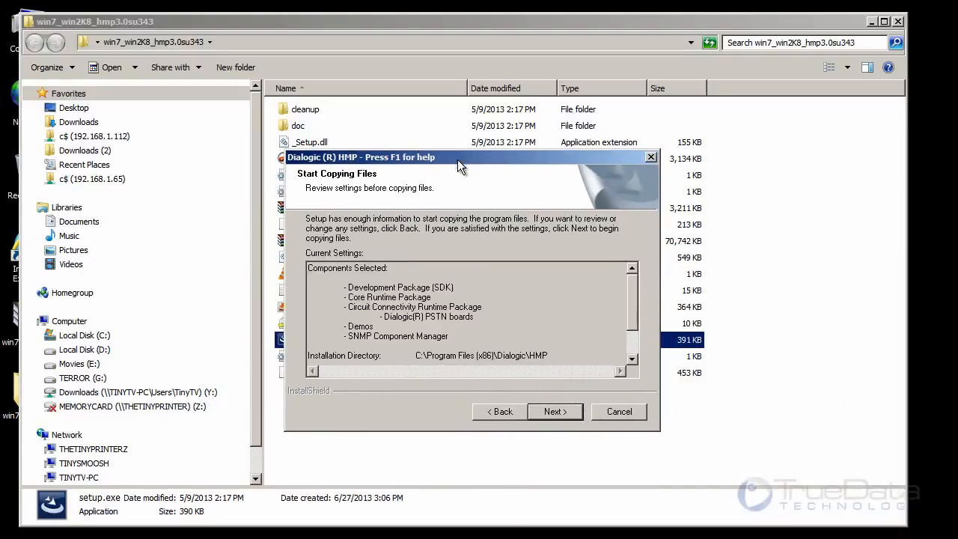
pyautogui.click(567, 408)
pyautogui.moveTo(718, 274); pyautogui.dragTo(450, 162)
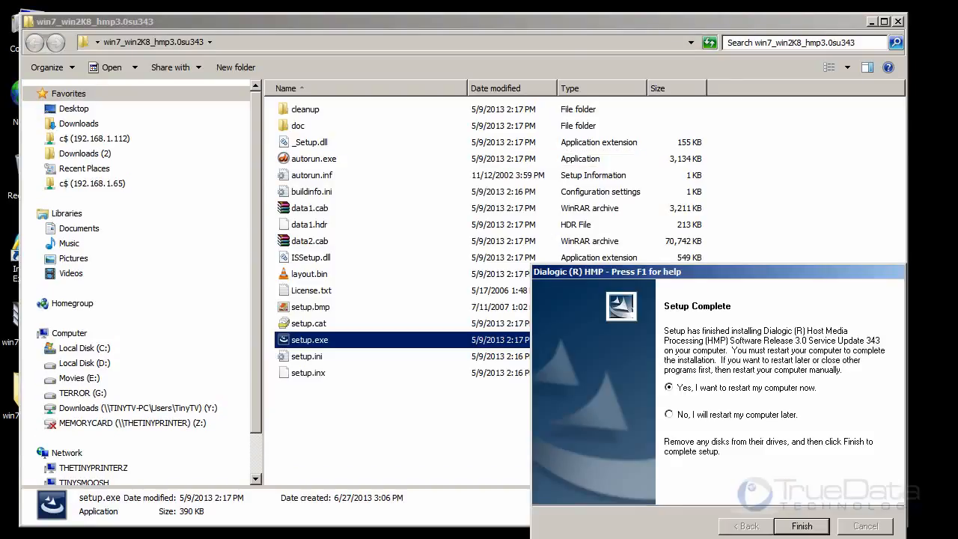
# - Finish the setup with the option to restart the computer later and close the extracted installer folder
pyautogui.moveTo(747, 278); pyautogui.dragTo(482, 156)
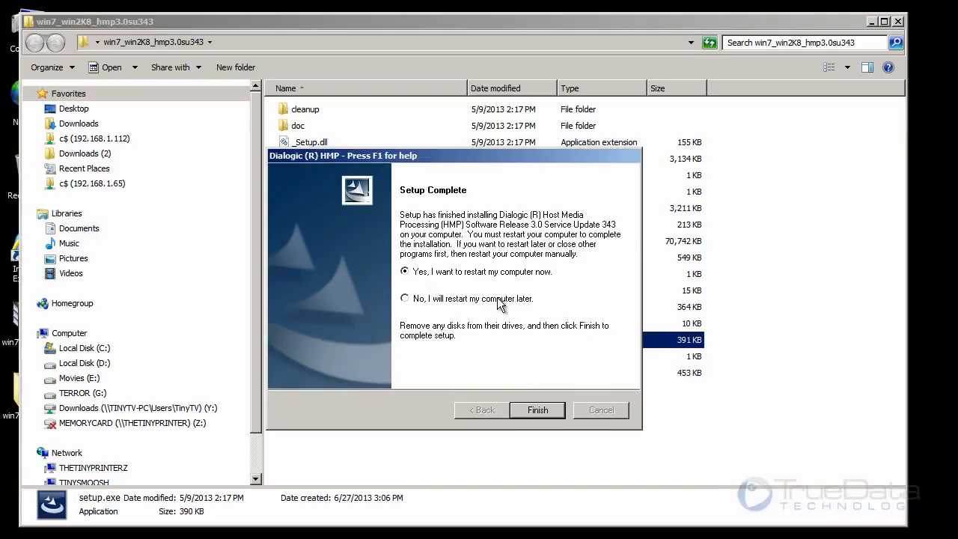
pyautogui.click(499, 300)
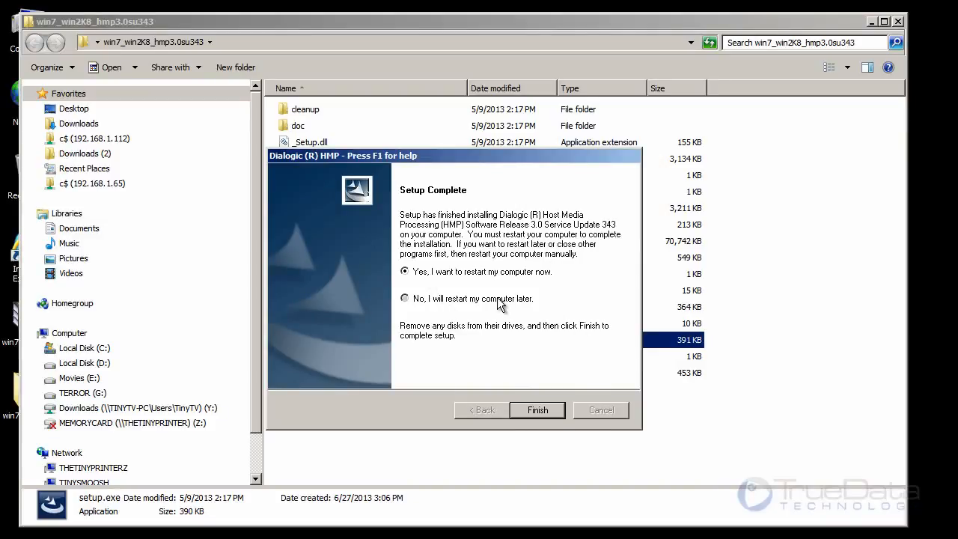
pyautogui.click(534, 414)
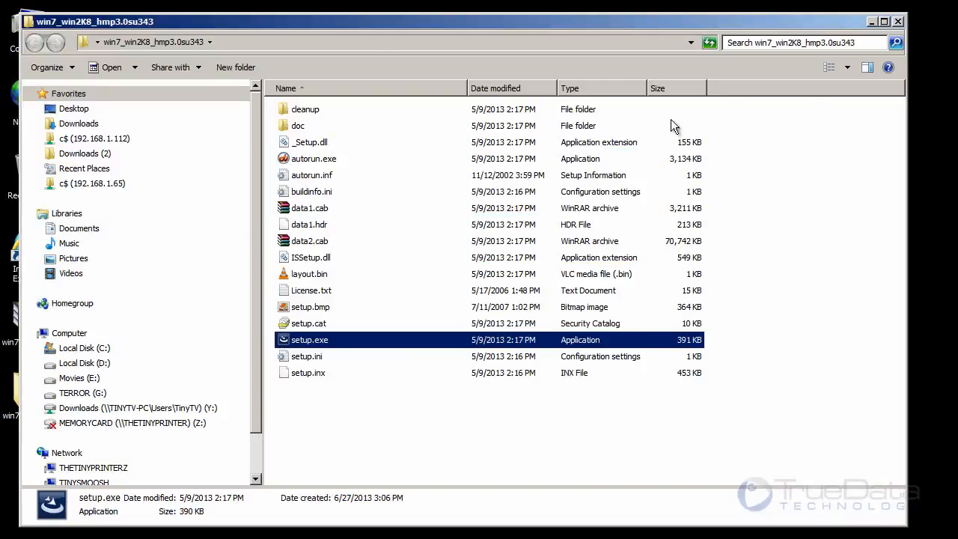
pyautogui.click(897, 22)
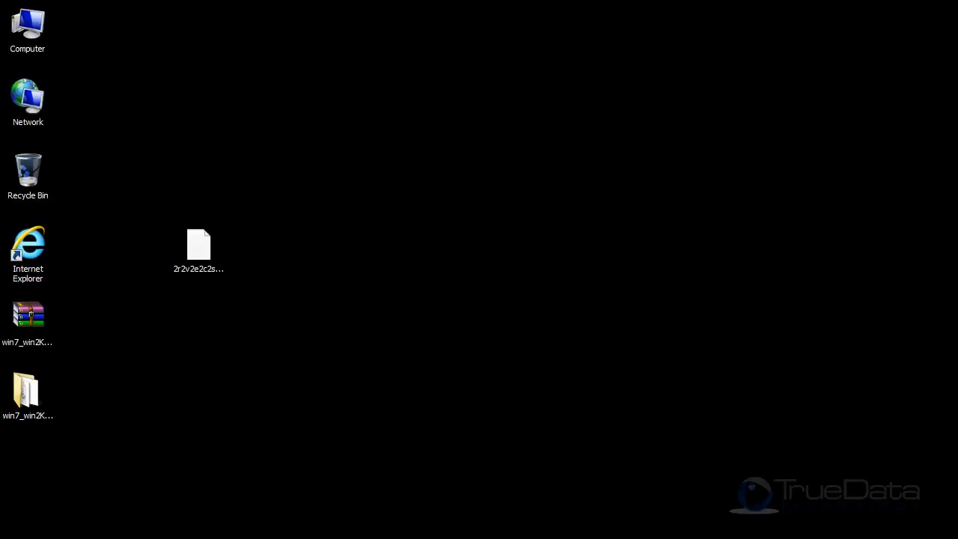
# - Open the Dialogic HMP program folder from the installed programs and narrow its window to uncover the desktop icons
pyautogui.press('super')
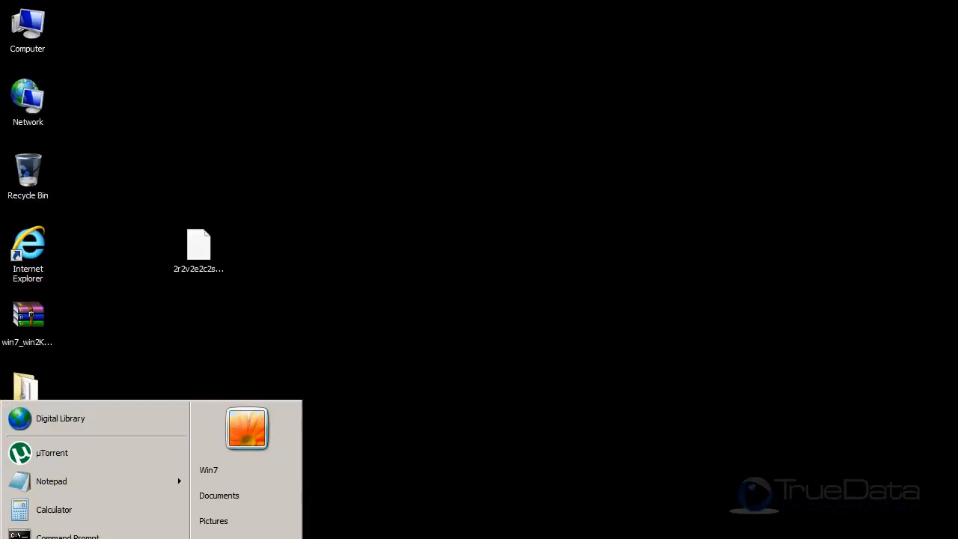
pyautogui.press('Up')
pyautogui.press('Return')
pyautogui.press('Down')
pyautogui.press('Down')
pyautogui.press('Down')
pyautogui.press('Down')
pyautogui.press('Down')
pyautogui.press('Down')
pyautogui.press('Down')
pyautogui.press('Down')
pyautogui.press('Down')
pyautogui.press('Down')
pyautogui.press('Down')
pyautogui.press('Down')
pyautogui.press('Down')
pyautogui.press('Down')
pyautogui.press('Down')
pyautogui.press('Down')
pyautogui.press('Down')
pyautogui.press('Down')
pyautogui.press('Down')
pyautogui.press('Down')
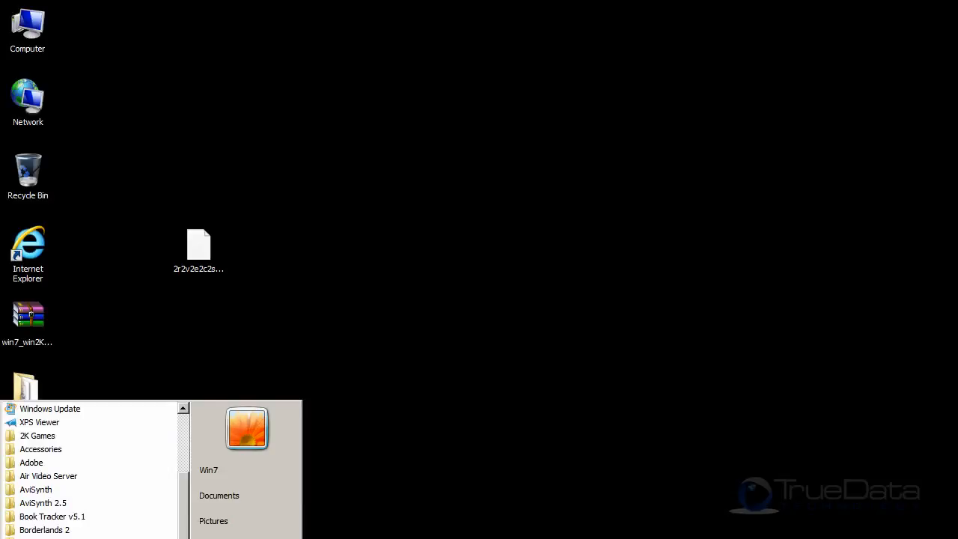
pyautogui.rightClick(52, 538)
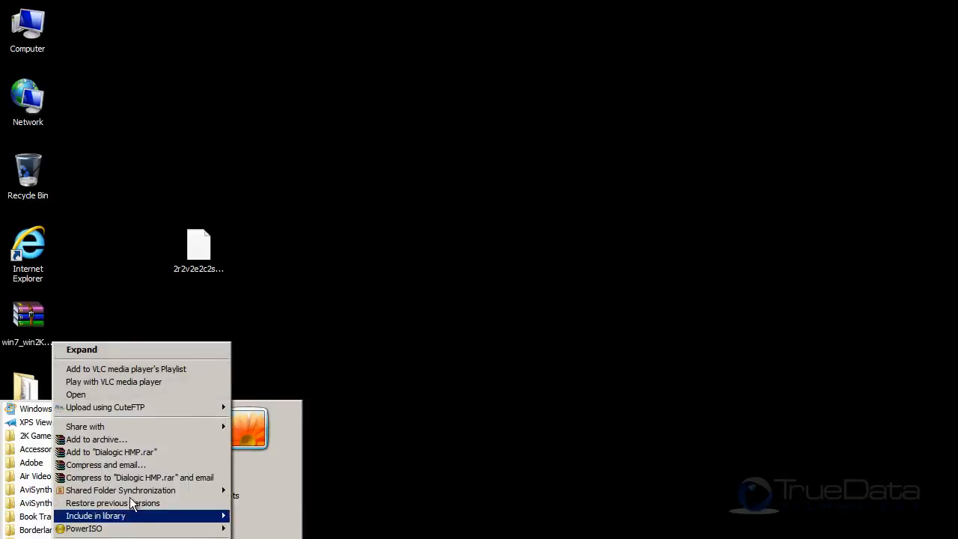
pyautogui.click(147, 395)
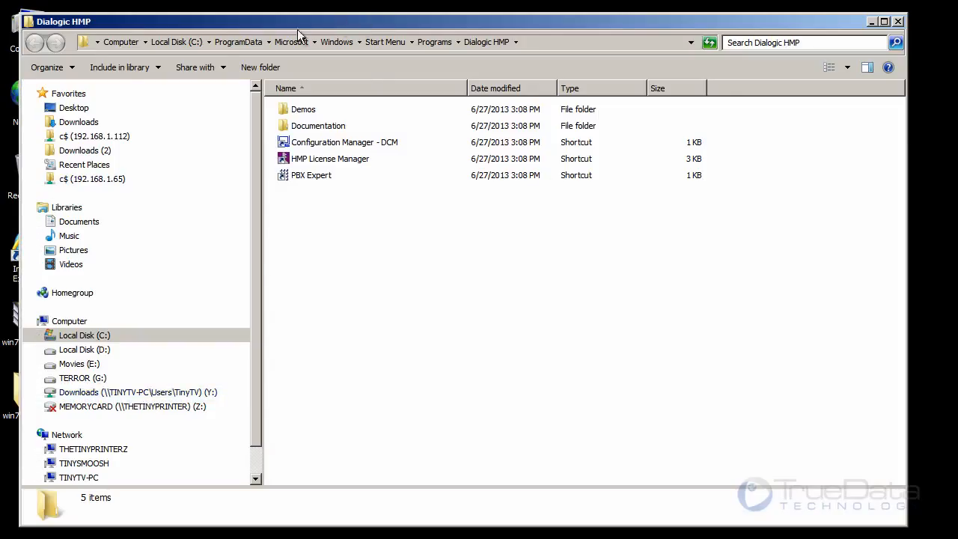
pyautogui.moveTo(19, 122); pyautogui.dragTo(273, 121)
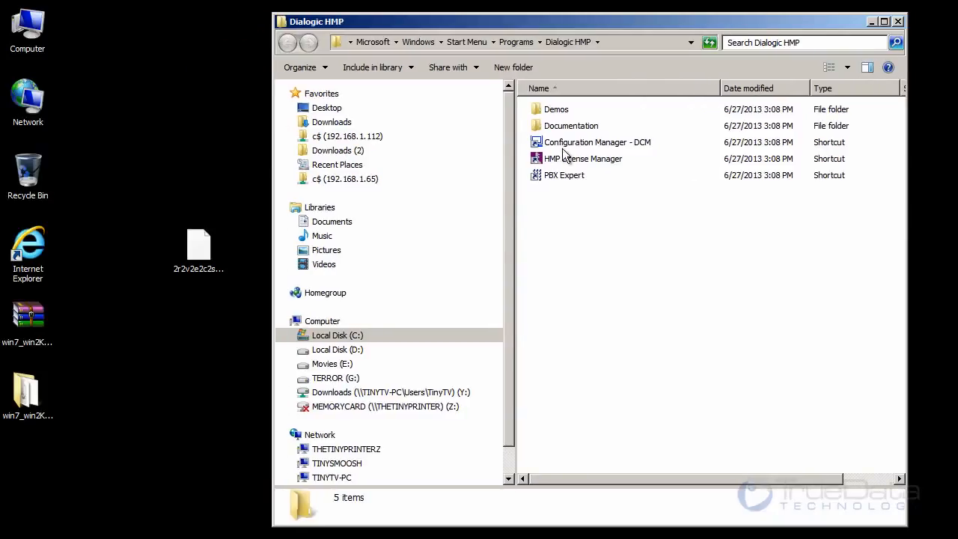
# - Move the Configuration Manager - DCM and HMP License Manager shortcuts to the desktop and close the Dialogic HMP folder
pyautogui.click(580, 148)
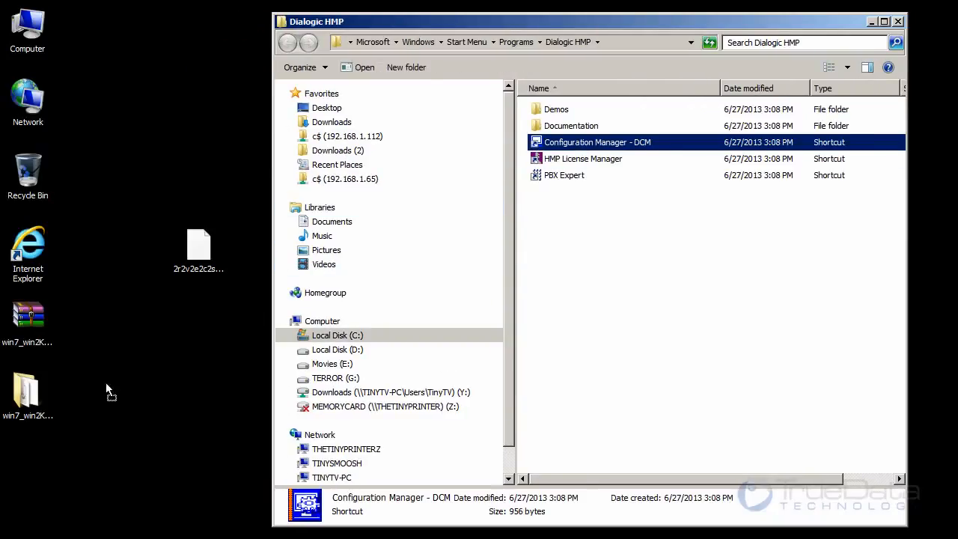
pyautogui.moveTo(204, 310); pyautogui.dragTo(202, 315)
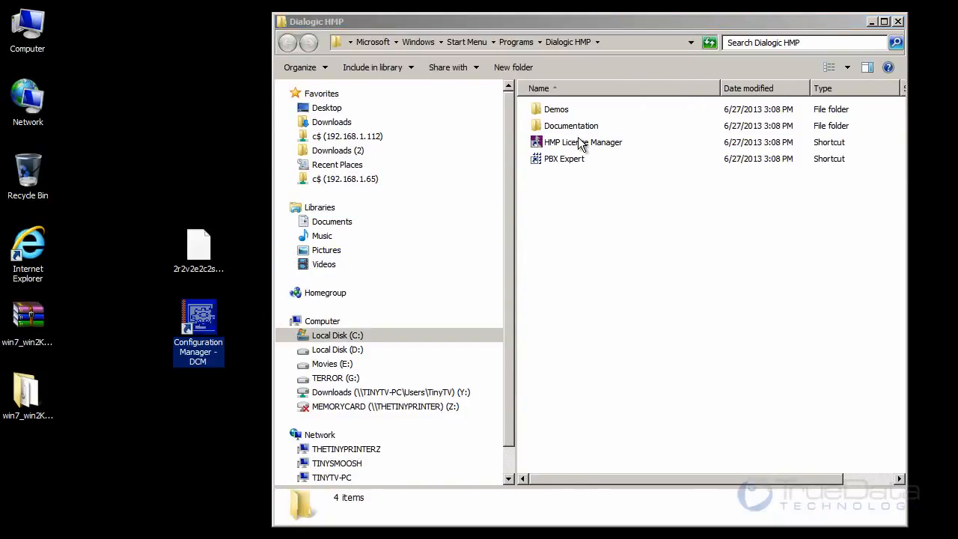
pyautogui.click(582, 142)
pyautogui.moveTo(576, 143); pyautogui.dragTo(131, 247)
pyautogui.click(204, 248)
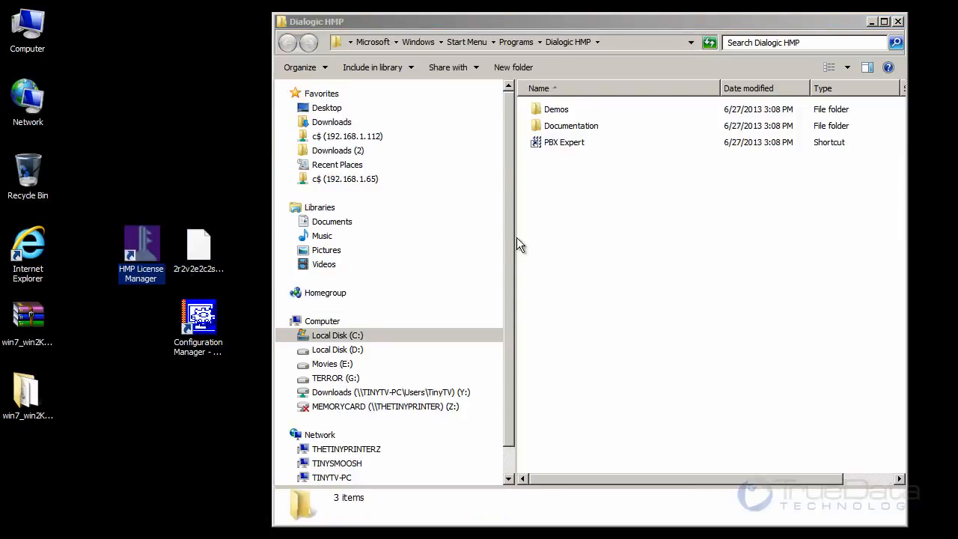
pyautogui.click(899, 22)
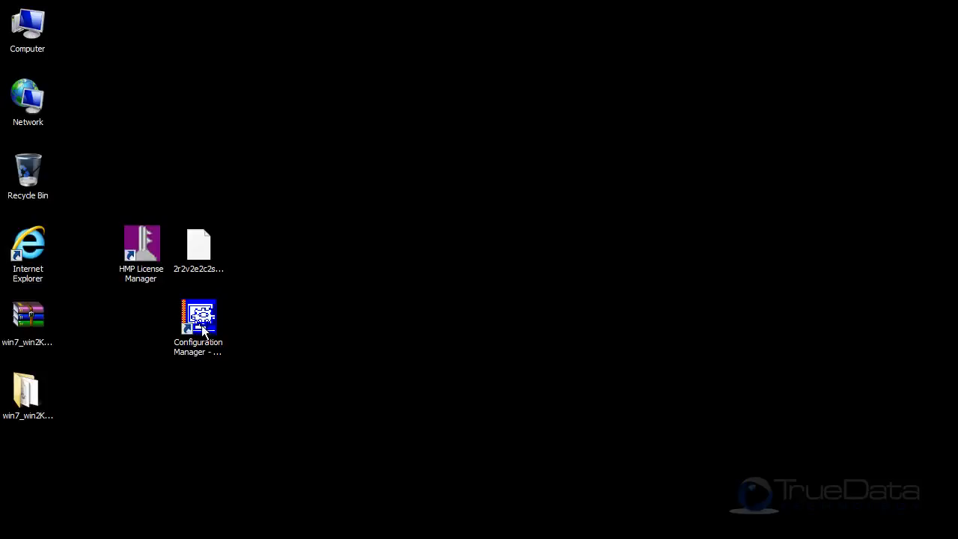
# - Open HMP License Manager, choose the 2r2v2e2c2s2f2i2m evaluation license file from the desktop and activate it
pyautogui.doubleClick(143, 251)
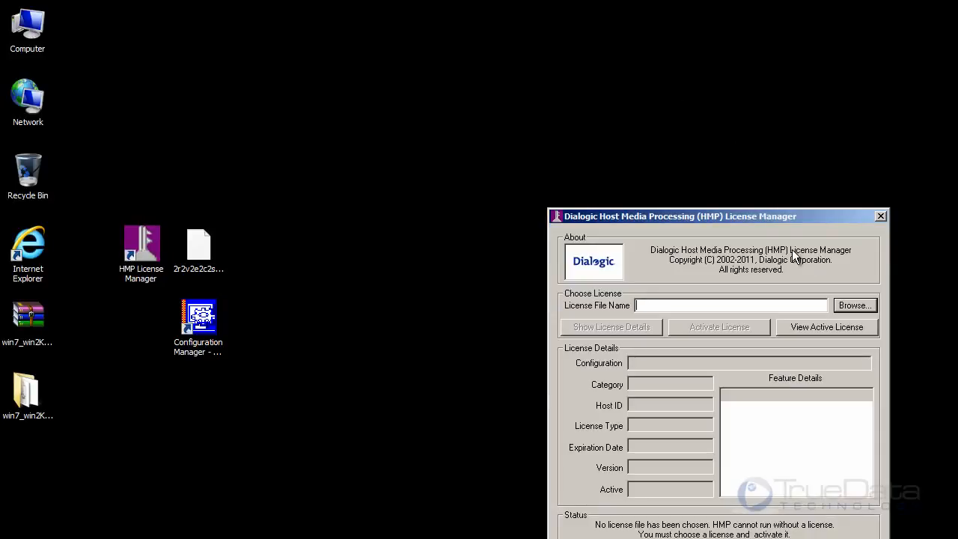
pyautogui.moveTo(775, 217); pyautogui.dragTo(531, 60)
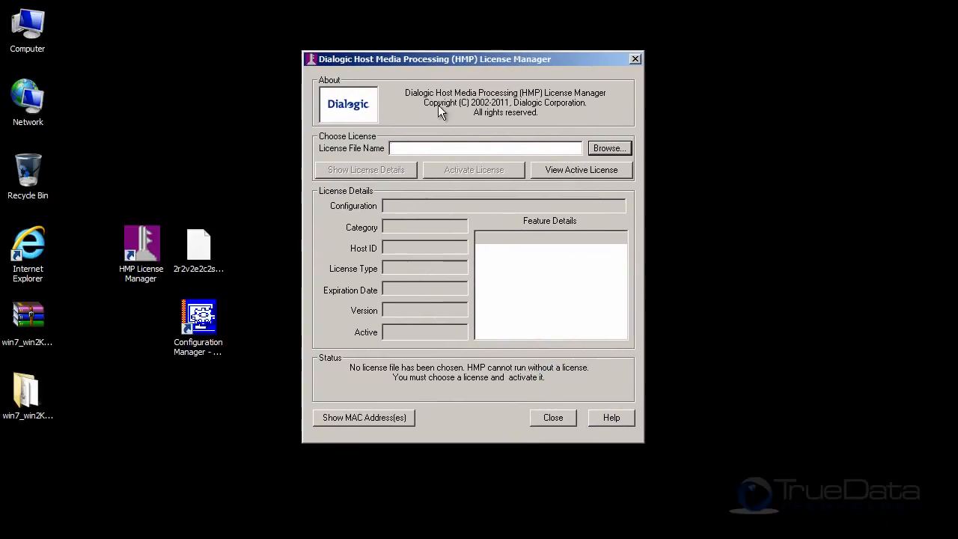
pyautogui.click(604, 148)
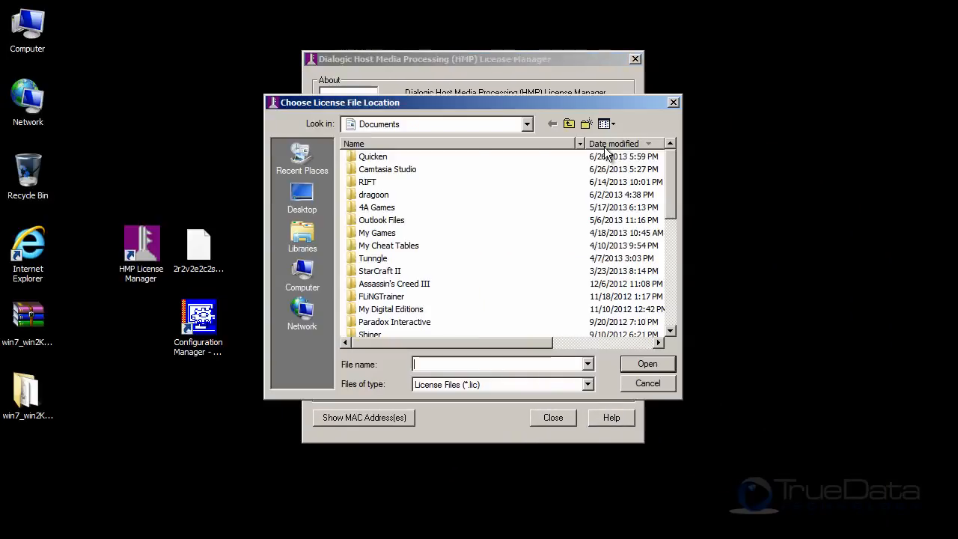
pyautogui.click(299, 197)
pyautogui.click(416, 244)
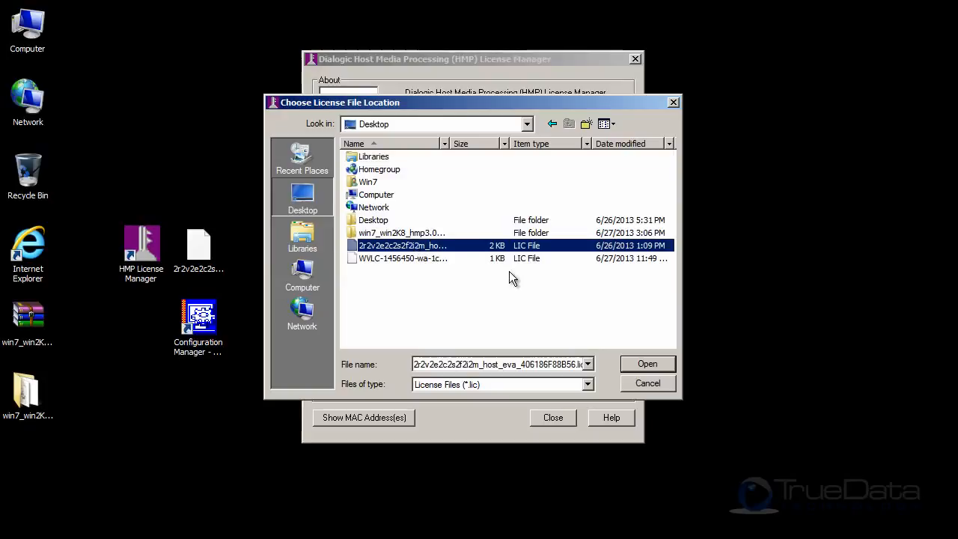
pyautogui.click(646, 364)
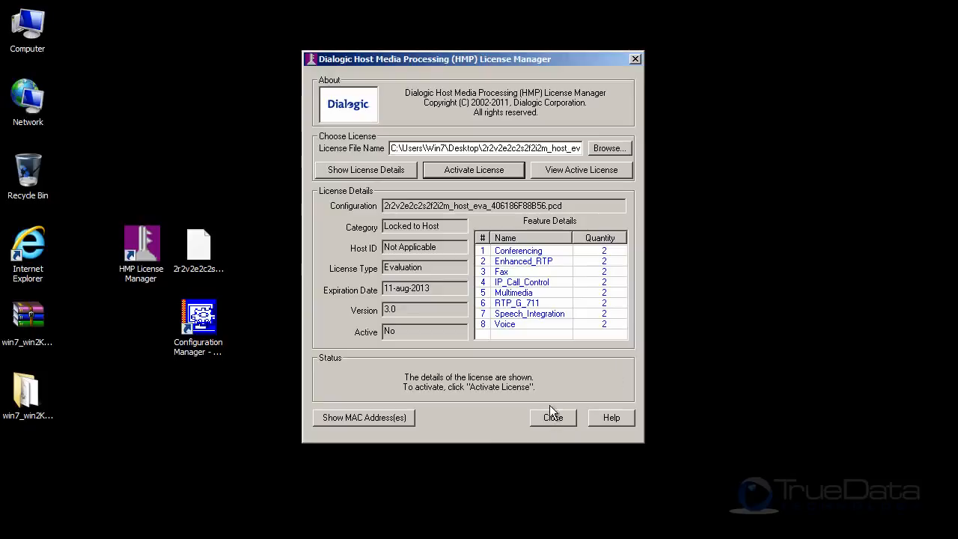
pyautogui.click(459, 172)
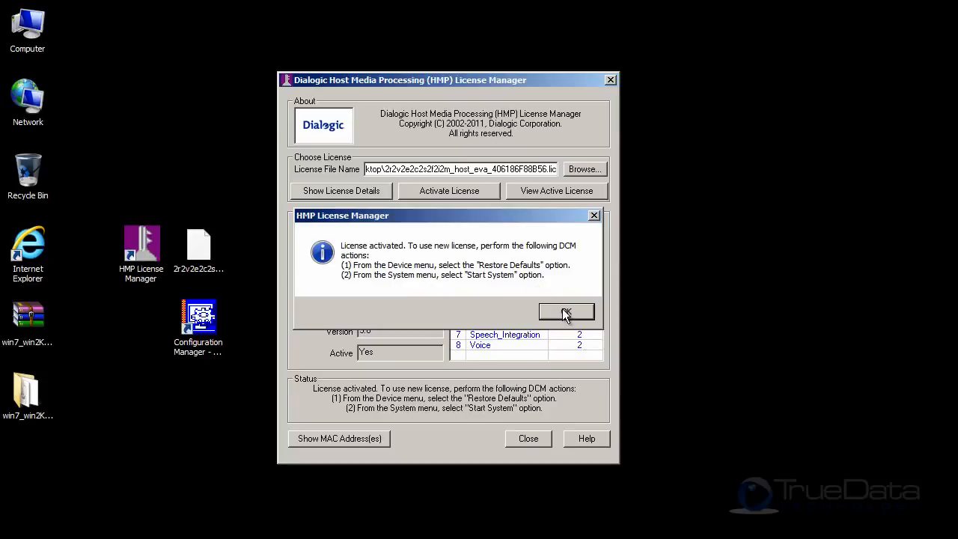
# - Open Configuration Manager - DCM and restore the default settings of the HMP_Software device under DM3
pyautogui.doubleClick(198, 318)
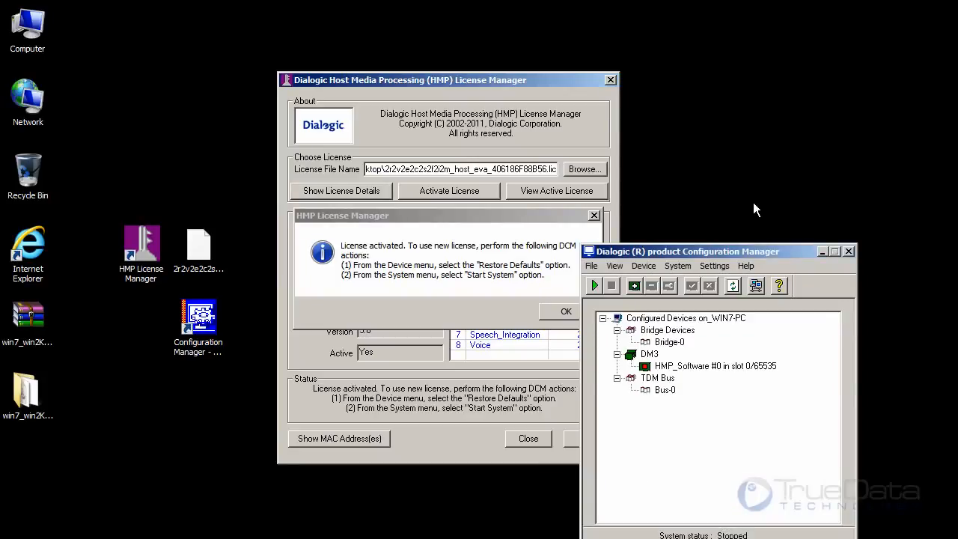
pyautogui.moveTo(748, 252); pyautogui.dragTo(537, 81)
pyautogui.click(434, 95)
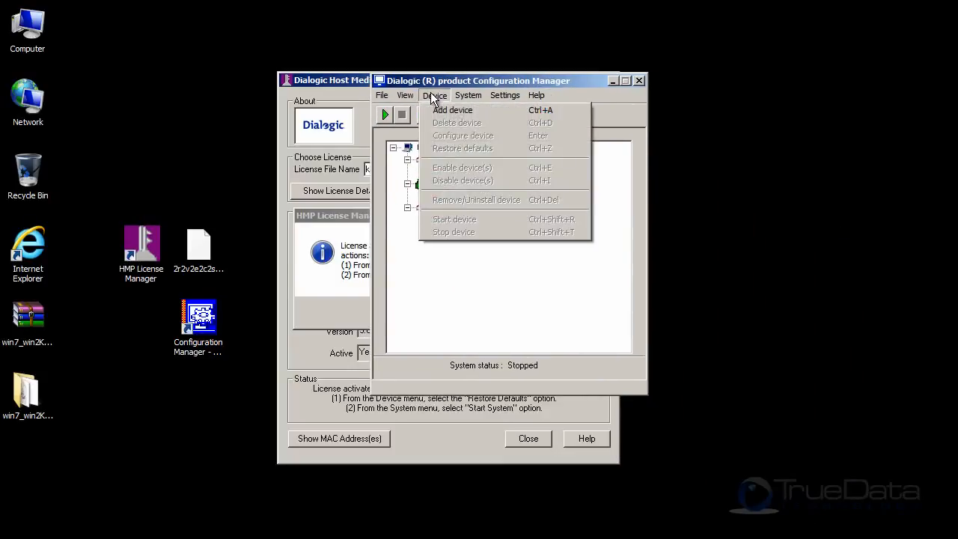
pyautogui.click(471, 300)
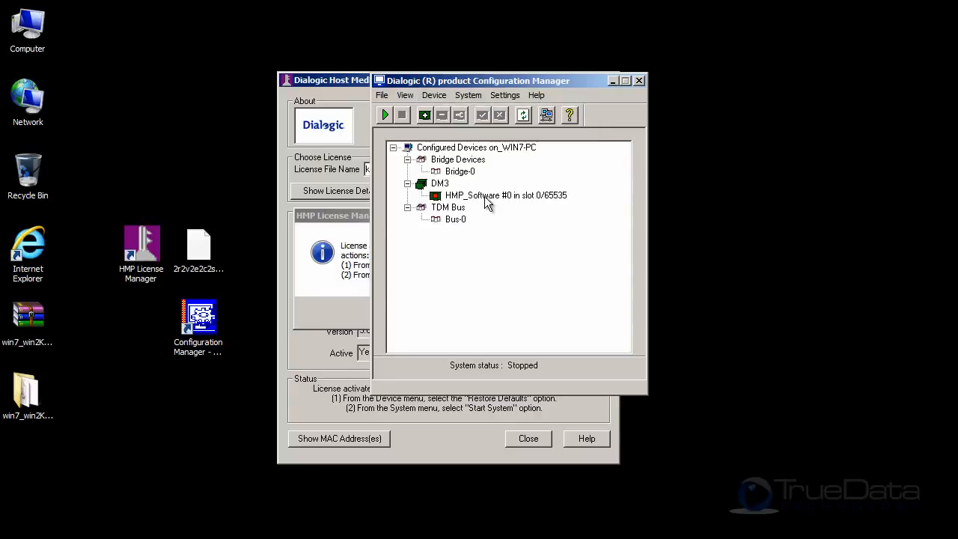
pyautogui.click(492, 200)
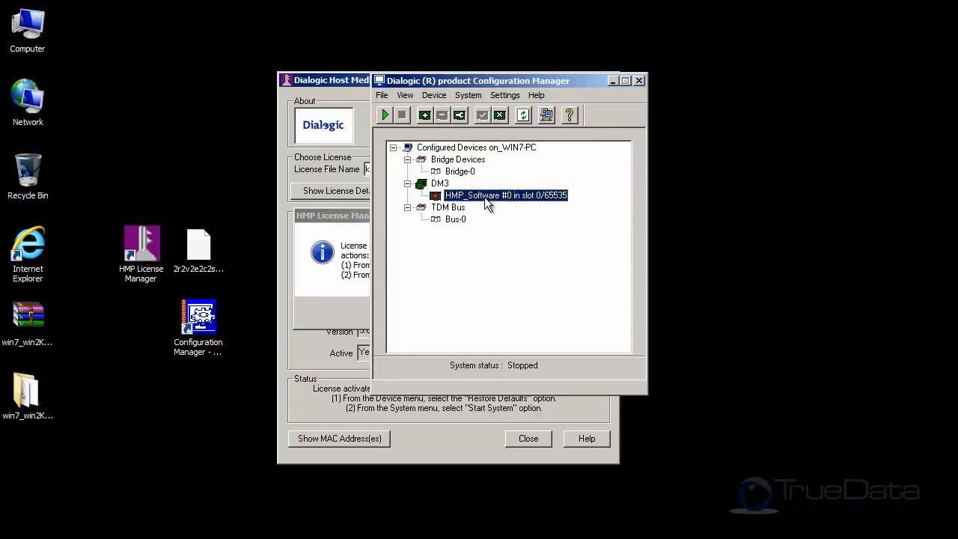
pyautogui.click(438, 98)
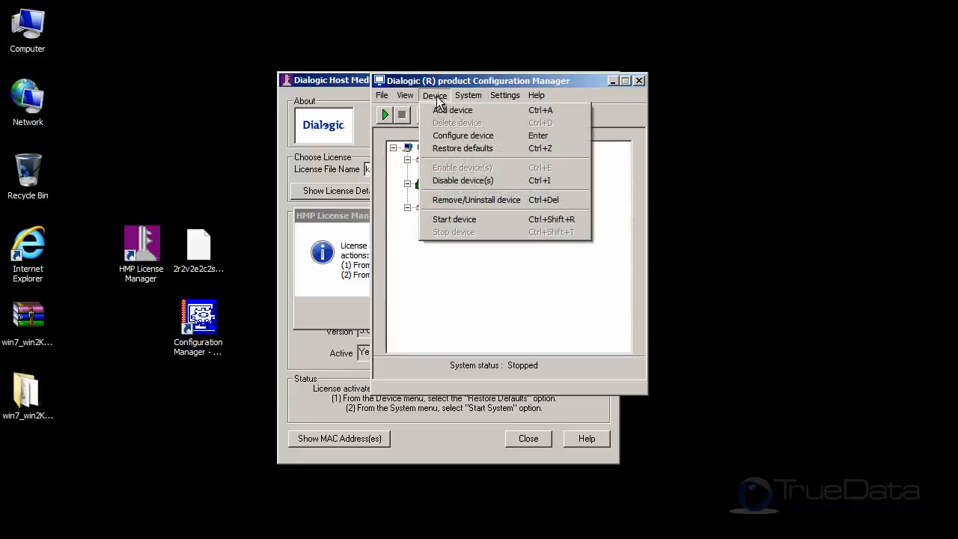
pyautogui.click(464, 149)
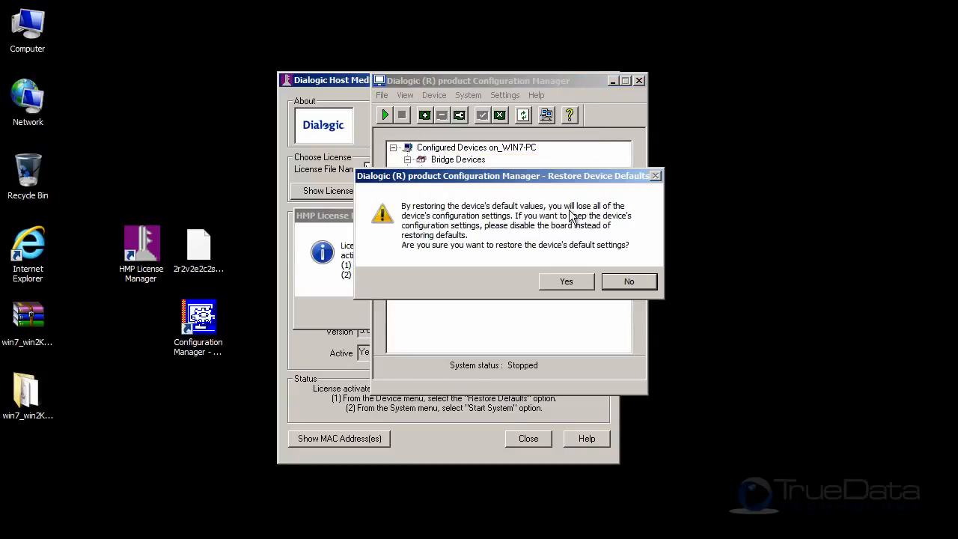
pyautogui.click(566, 282)
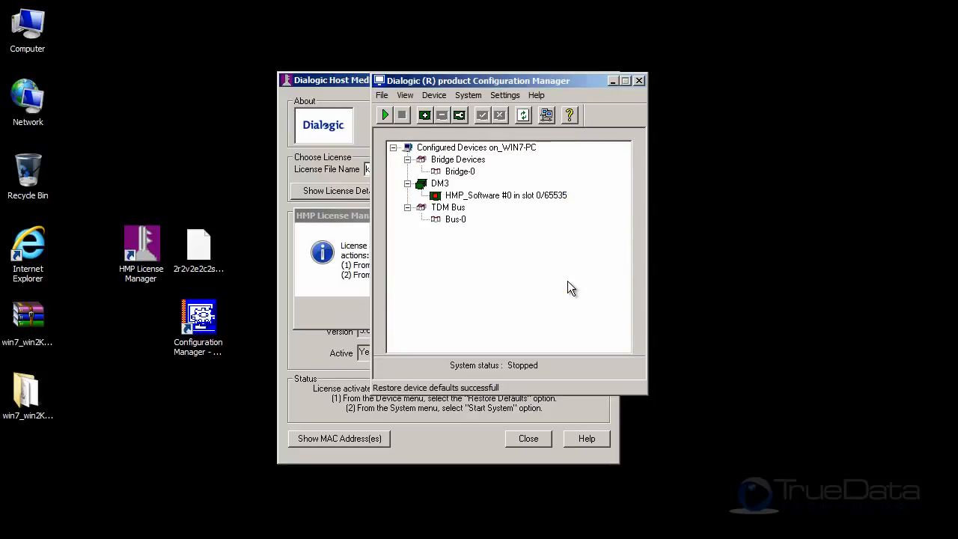
# - Check the FCD and PCD file names in the HMP_Software device's Misc properties
pyautogui.click(506, 196)
pyautogui.rightClick(505, 196)
pyautogui.click(544, 226)
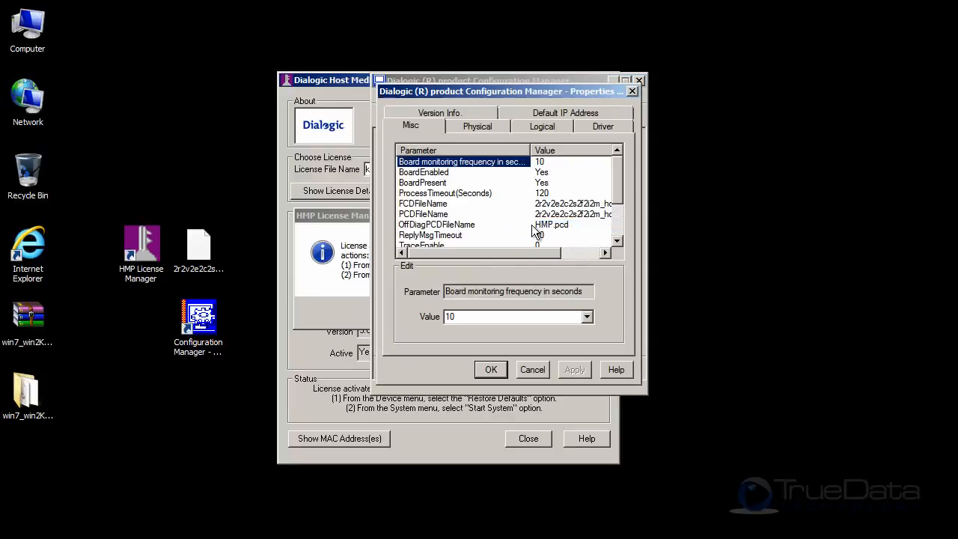
pyautogui.moveTo(513, 258); pyautogui.dragTo(597, 271)
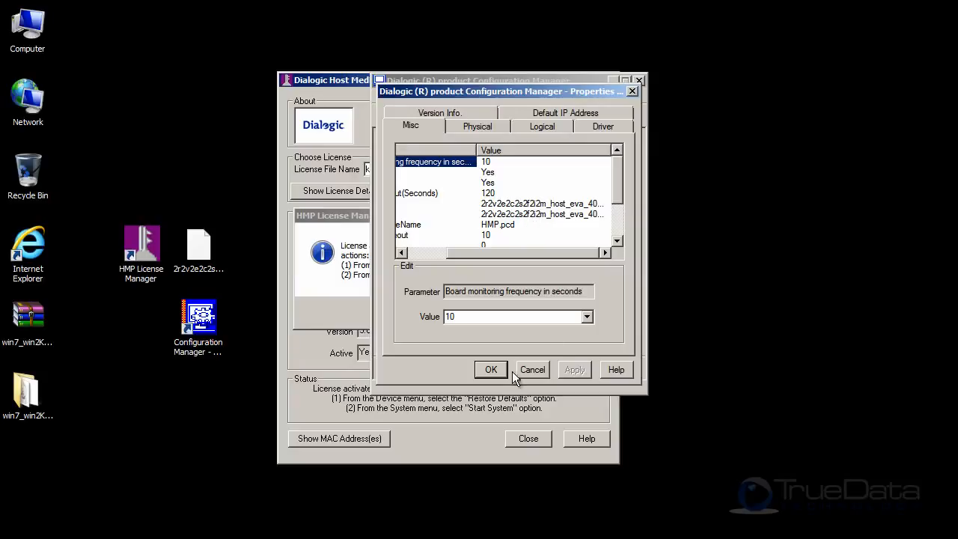
pyautogui.click(490, 370)
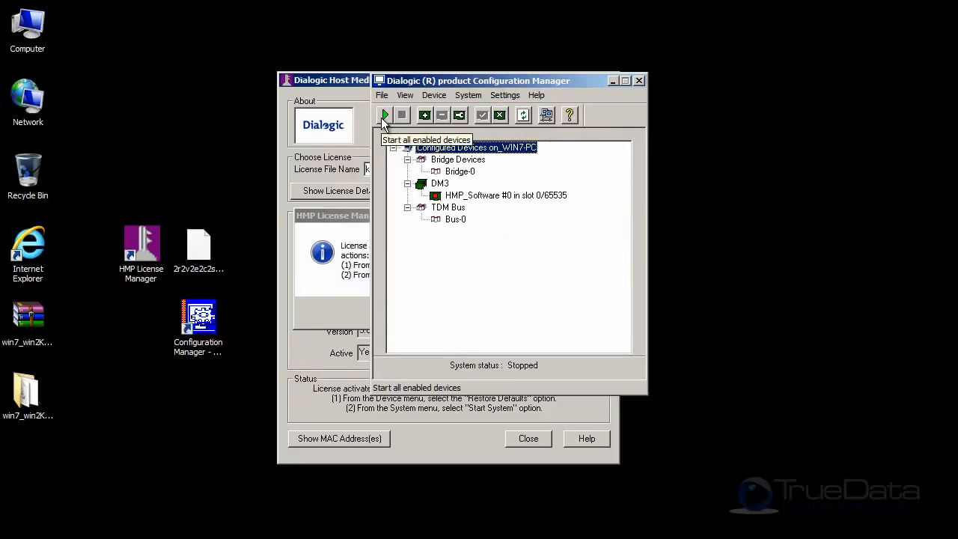
# - Start all enabled devices and select the HMP_Software device under DM3
pyautogui.click(381, 118)
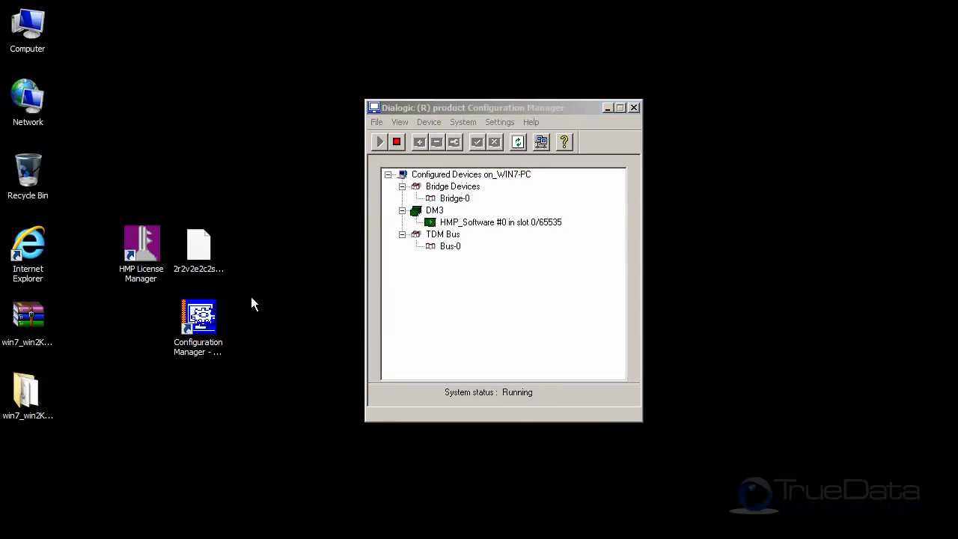
pyautogui.click(503, 222)
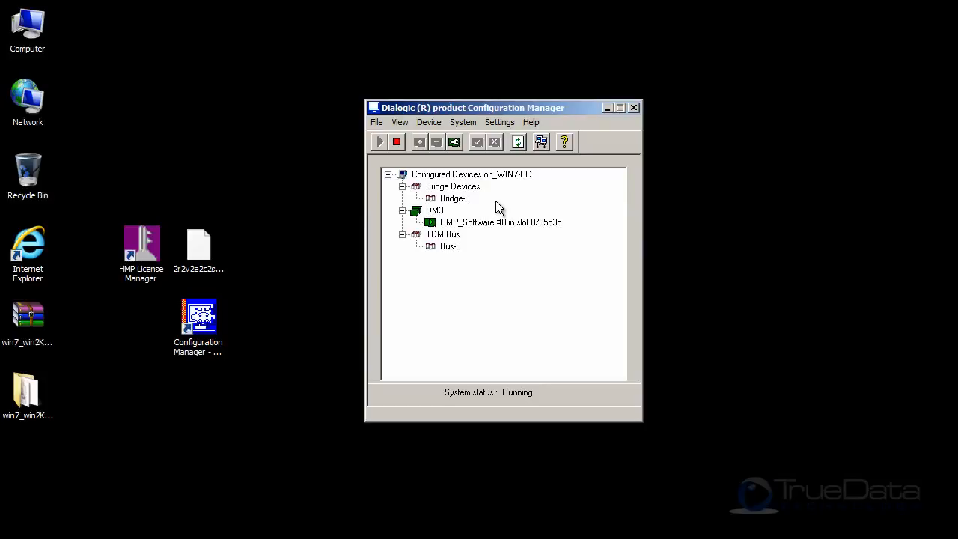
pyautogui.click(486, 224)
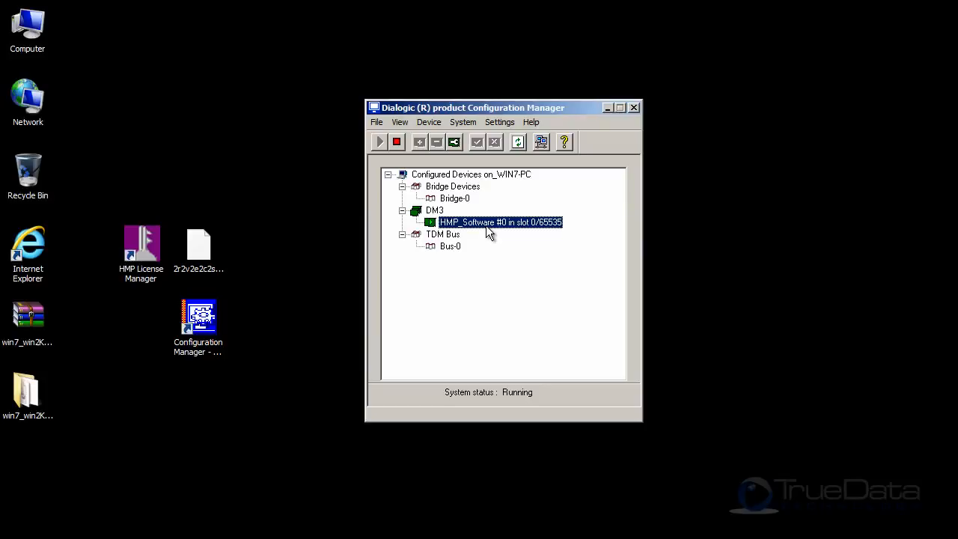